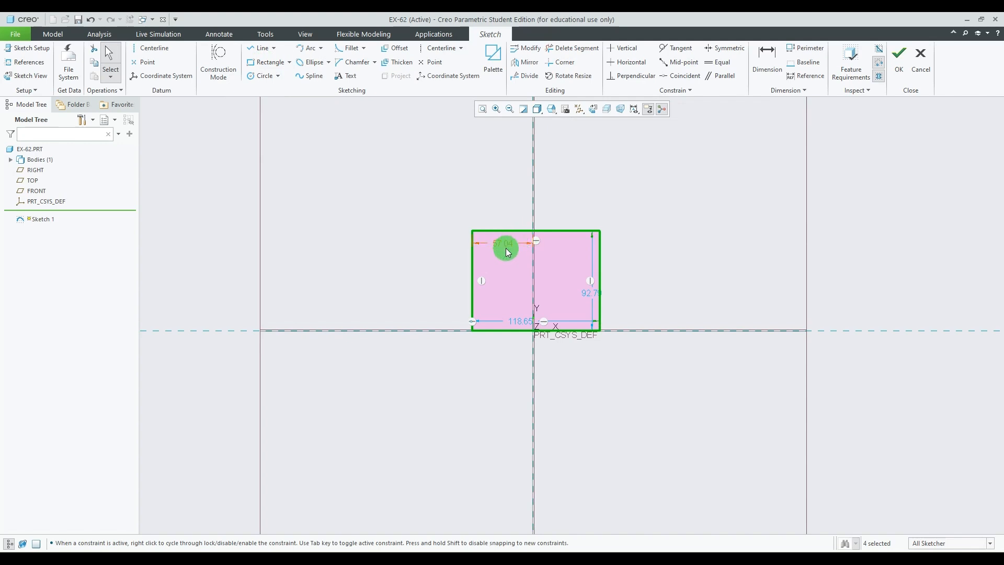
Step: Set the rectangle's width to 40 and the distance from its left edge to the vertical axis to 20
{"action": "left_click_drag", "start_coordinate": [505, 246], "coordinate": [511, 367]}
{"action": "double_click", "coordinate": [534, 392]}
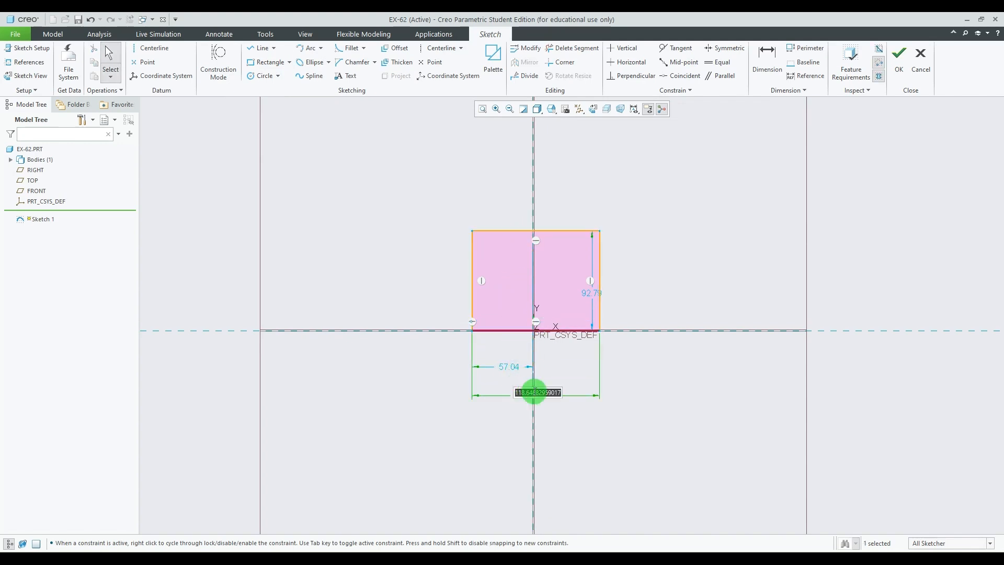
{"action": "type", "text": "40"}
{"action": "key", "text": "Return"}
{"action": "double_click", "coordinate": [509, 367]}
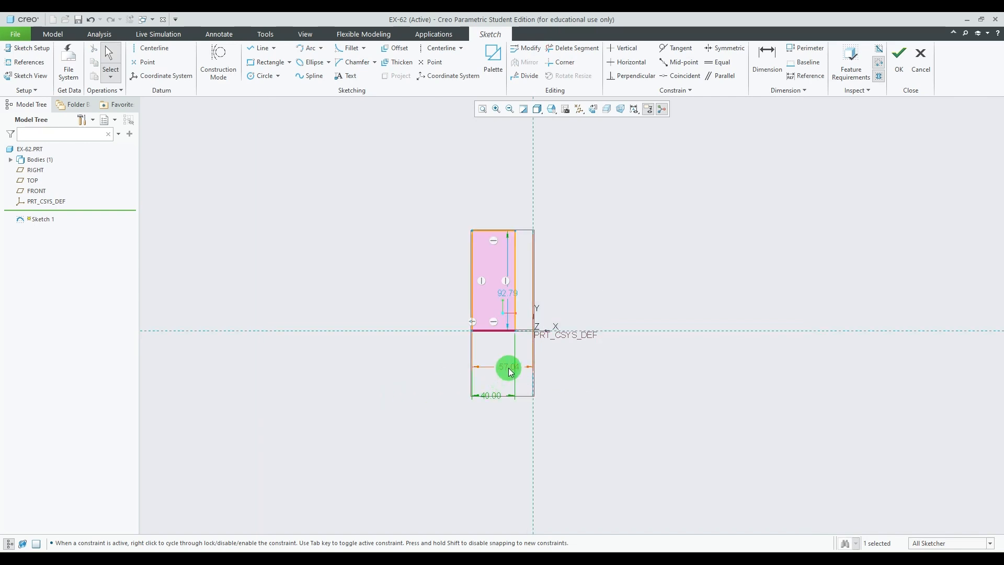
{"action": "type", "text": "20"}
{"action": "key", "text": "Return"}
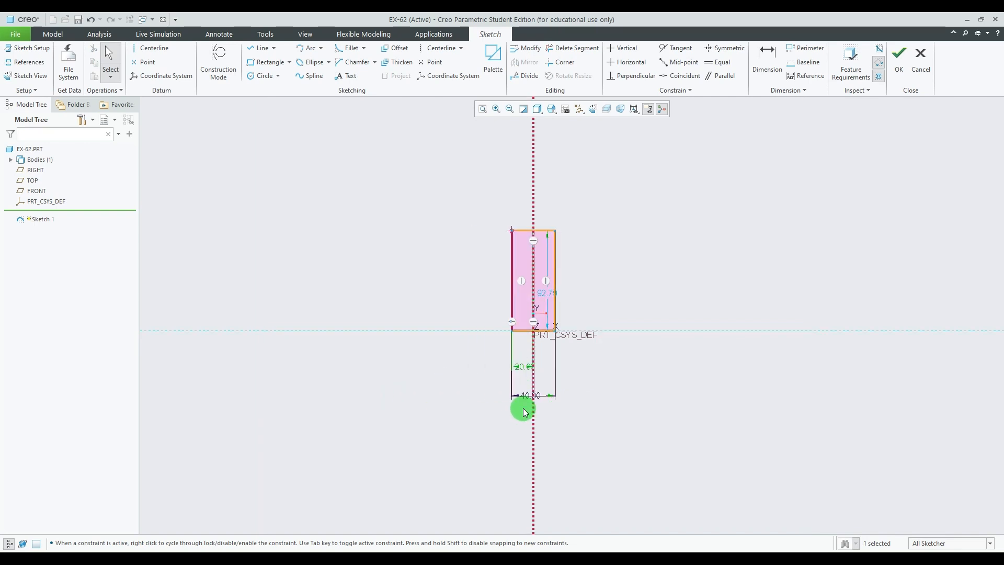
Step: Set the rectangle's height to 41 and arrange its width, offset and height dimensions neatly outside the profile
{"action": "left_click_drag", "start_coordinate": [551, 296], "coordinate": [605, 291]}
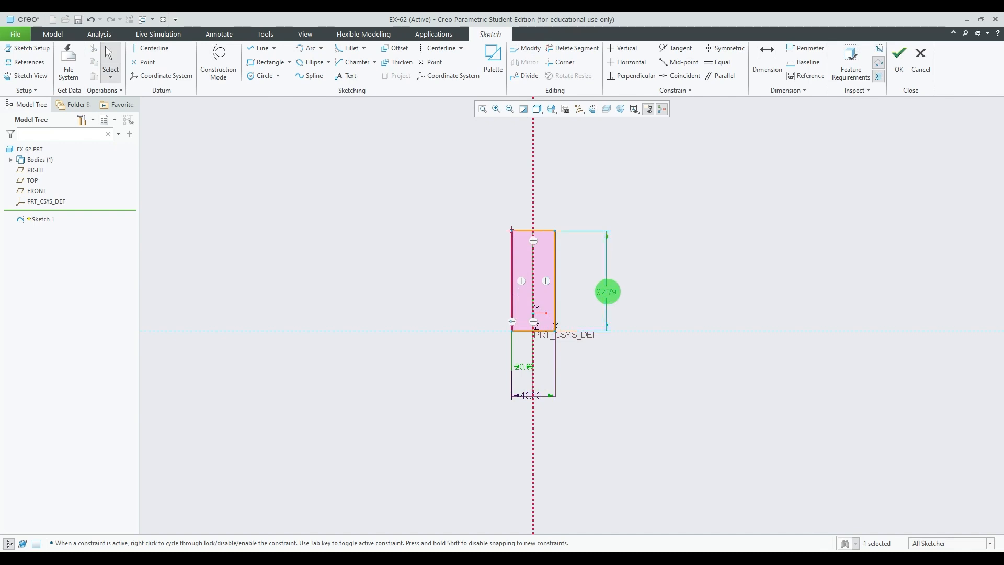
{"action": "double_click", "coordinate": [607, 289]}
{"action": "type", "text": "41"}
{"action": "key", "text": "Return"}
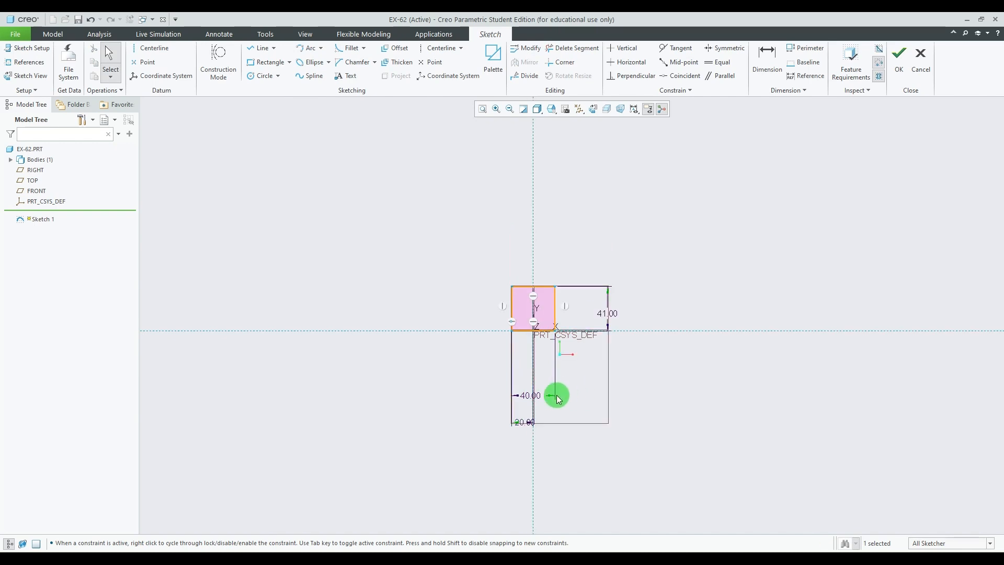
{"action": "left_click_drag", "start_coordinate": [527, 354], "coordinate": [526, 354]}
{"action": "left_click_drag", "start_coordinate": [527, 422], "coordinate": [526, 346]}
{"action": "scroll", "coordinate": [536, 316], "scroll_direction": "down", "scroll_amount": 5}
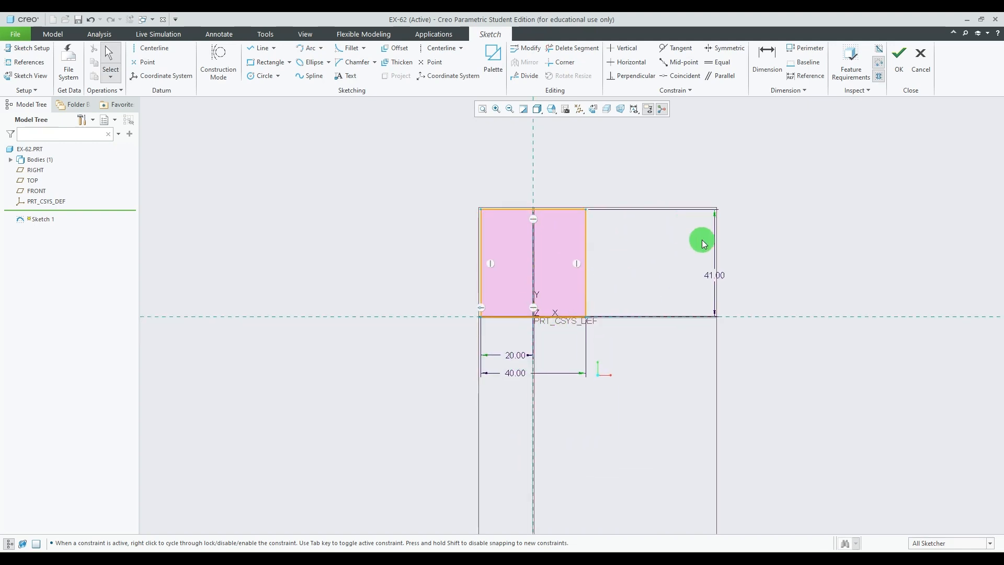
{"action": "left_click_drag", "start_coordinate": [716, 273], "coordinate": [618, 276]}
{"action": "scroll", "coordinate": [528, 270], "scroll_direction": "down", "scroll_amount": 3}
Step: Check the reference drawing 62.jpg and sketch a three-line slot about 15.4 wide and 11 high rising from the rectangle's bottom edge
{"action": "left_click", "coordinate": [662, 556]}
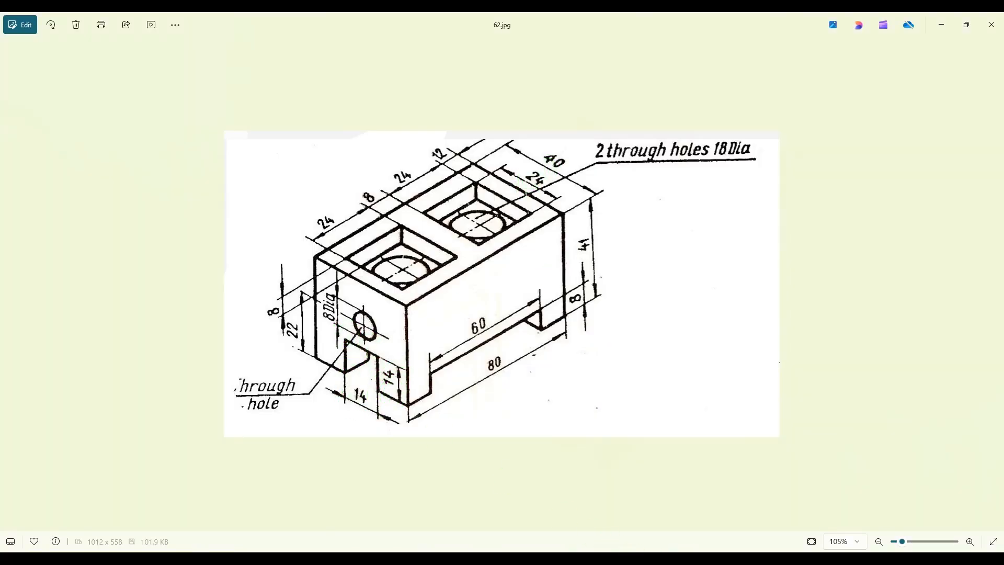
{"action": "left_click", "coordinate": [699, 559]}
{"action": "left_click", "coordinate": [262, 49]}
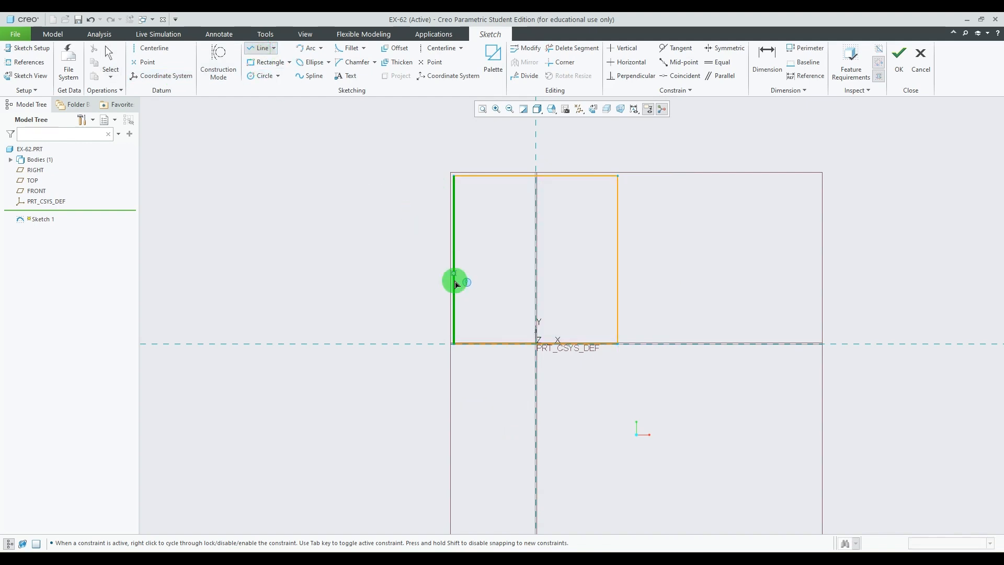
{"action": "left_click", "coordinate": [504, 344]}
{"action": "left_click", "coordinate": [504, 299]}
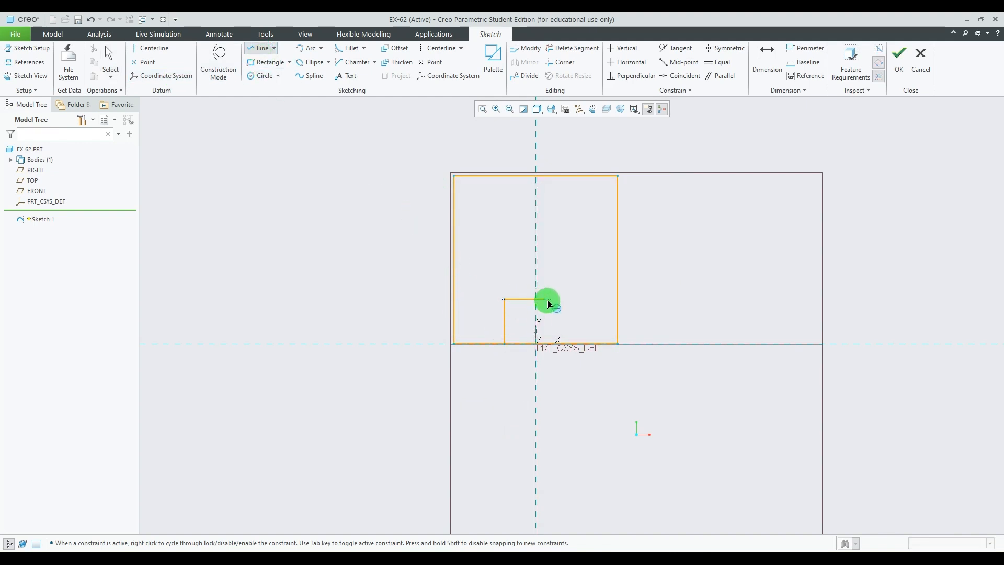
{"action": "left_click", "coordinate": [568, 299]}
{"action": "left_click", "coordinate": [568, 343]}
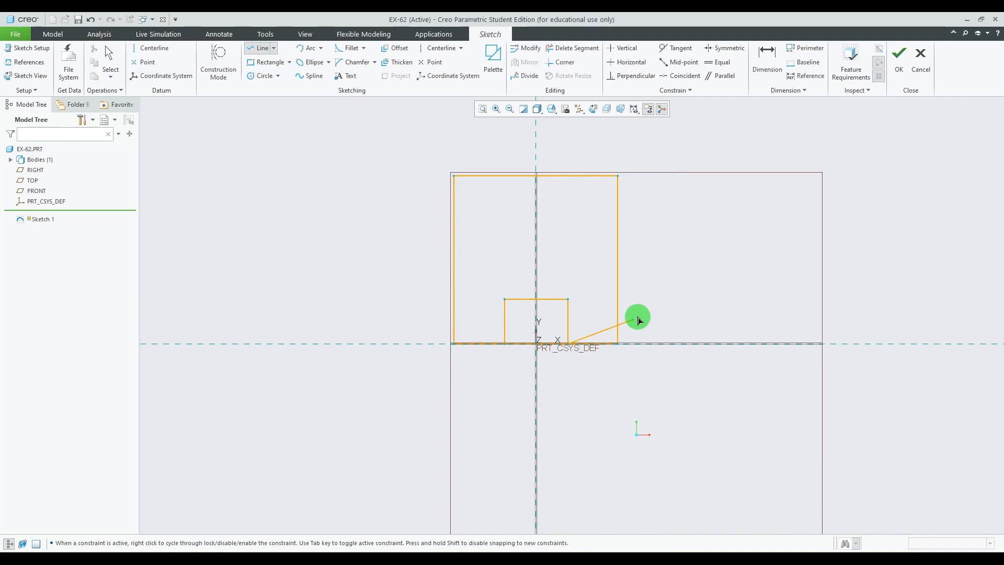
{"action": "middle_click", "coordinate": [620, 332]}
Step: Set the slot's height and width to 14 and its left side's distance from the vertical axis to 7
{"action": "scroll", "coordinate": [573, 367], "scroll_direction": "up", "scroll_amount": 2}
{"action": "double_click", "coordinate": [452, 308]}
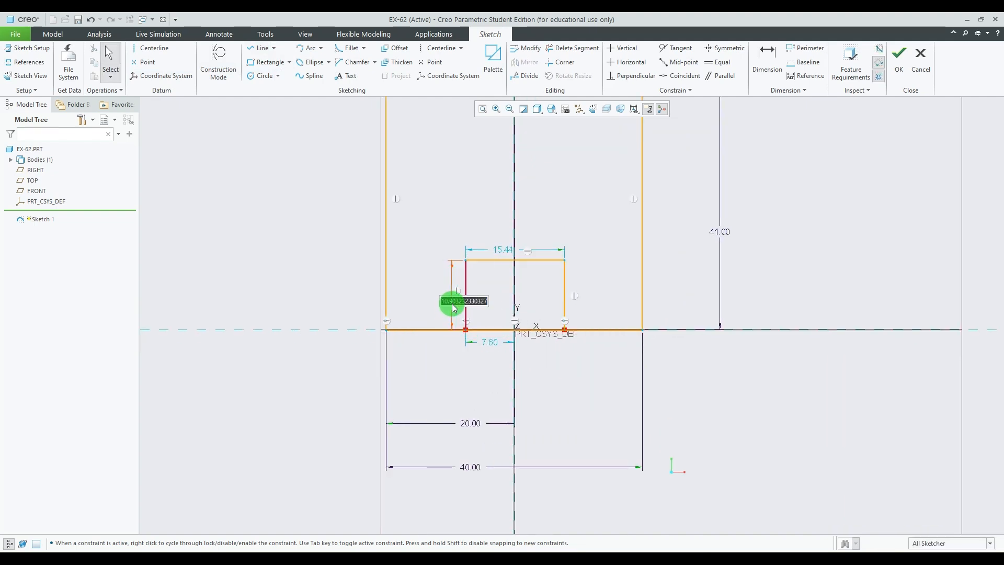
{"action": "type", "text": "14"}
{"action": "key", "text": "Return"}
{"action": "double_click", "coordinate": [504, 228]}
{"action": "type", "text": "14"}
{"action": "key", "text": "Return"}
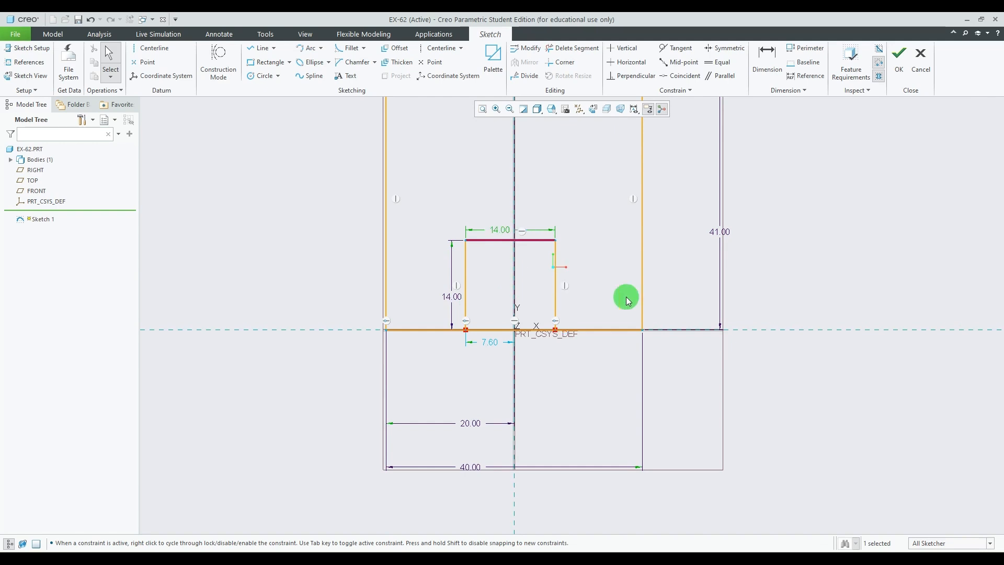
{"action": "double_click", "coordinate": [487, 344]}
{"action": "type", "text": "7"}
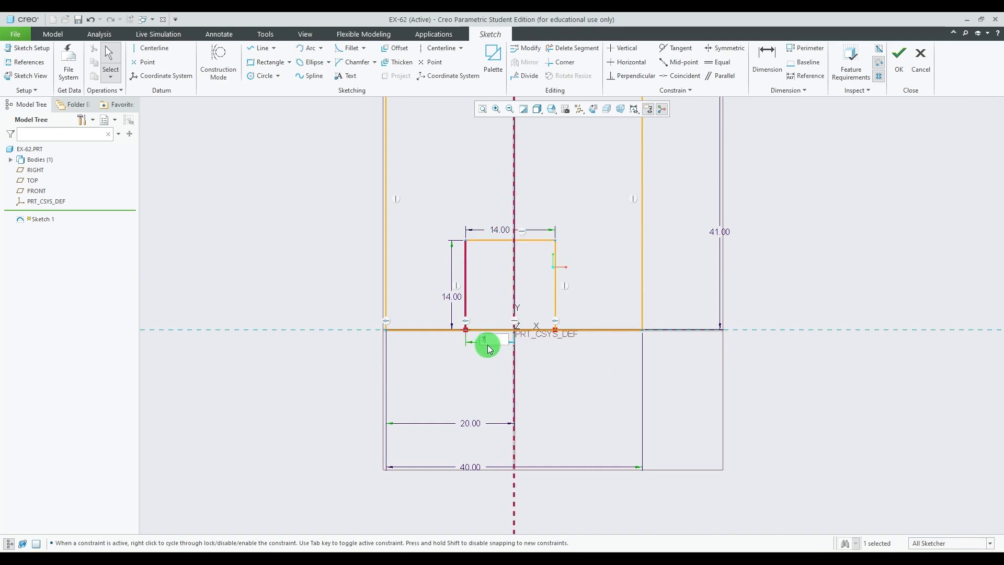
{"action": "key", "text": "Return"}
{"action": "left_click", "coordinate": [698, 261]}
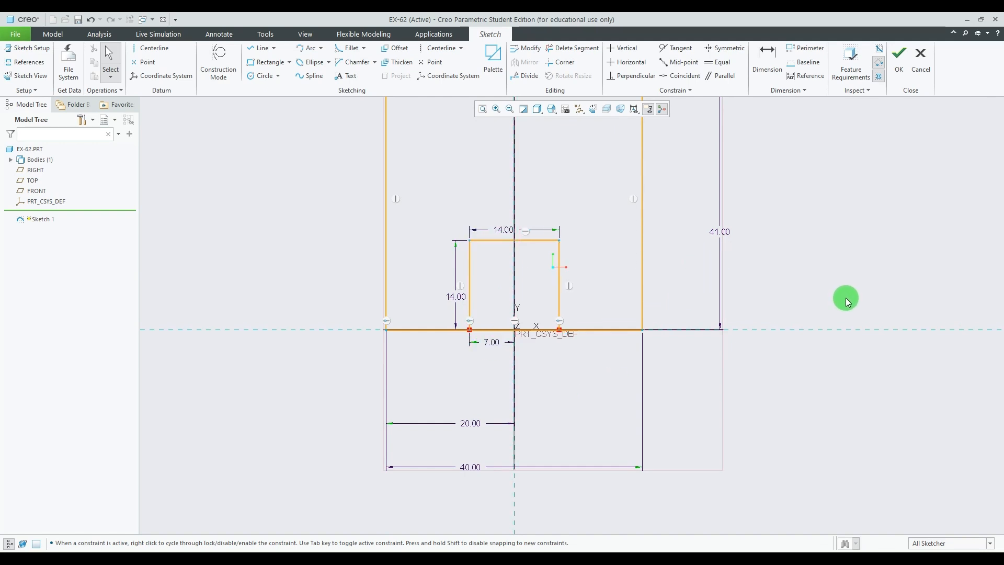
Step: Trim away the rectangle's bottom edge between the slot's two sides to leave one closed profile
{"action": "scroll", "coordinate": [623, 372], "scroll_direction": "up", "scroll_amount": 3}
{"action": "scroll", "coordinate": [679, 356], "scroll_direction": "down", "scroll_amount": 2}
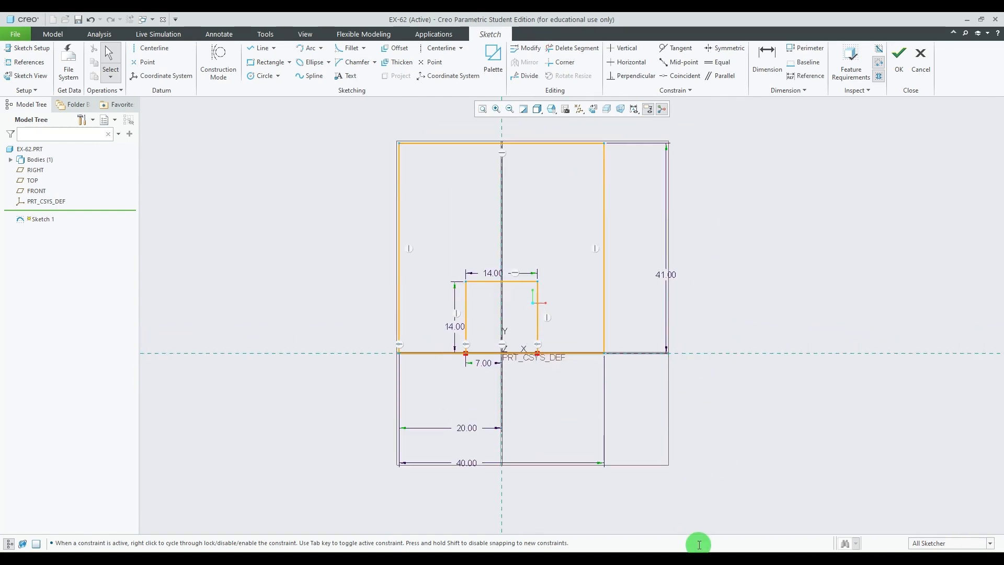
{"action": "left_click", "coordinate": [569, 52]}
{"action": "left_click_drag", "start_coordinate": [525, 324], "coordinate": [522, 362]}
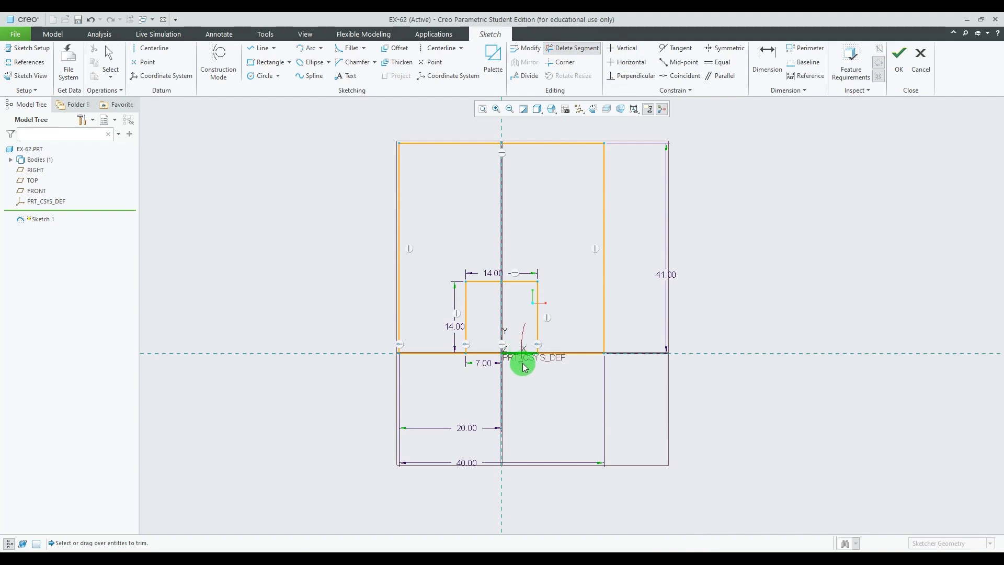
{"action": "left_click", "coordinate": [494, 360]}
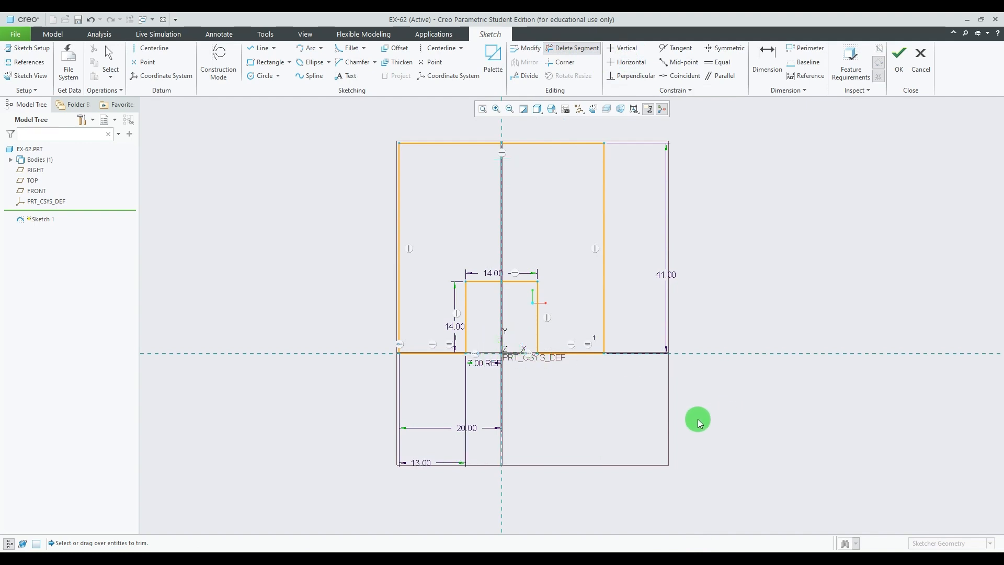
{"action": "scroll", "coordinate": [693, 419], "scroll_direction": "up", "scroll_amount": 3}
{"action": "middle_click", "coordinate": [777, 347]}
{"action": "scroll", "coordinate": [764, 386], "scroll_direction": "down", "scroll_amount": 2}
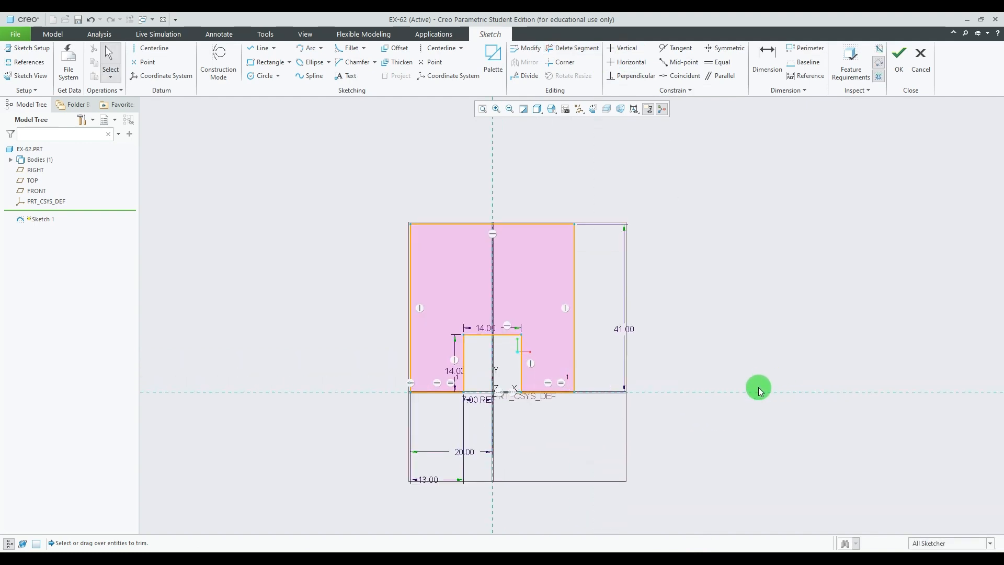
Step: Consult the reference drawing, sketch a circle on the vertical axis above the slot and set its diameter to 8
{"action": "left_click", "coordinate": [678, 563]}
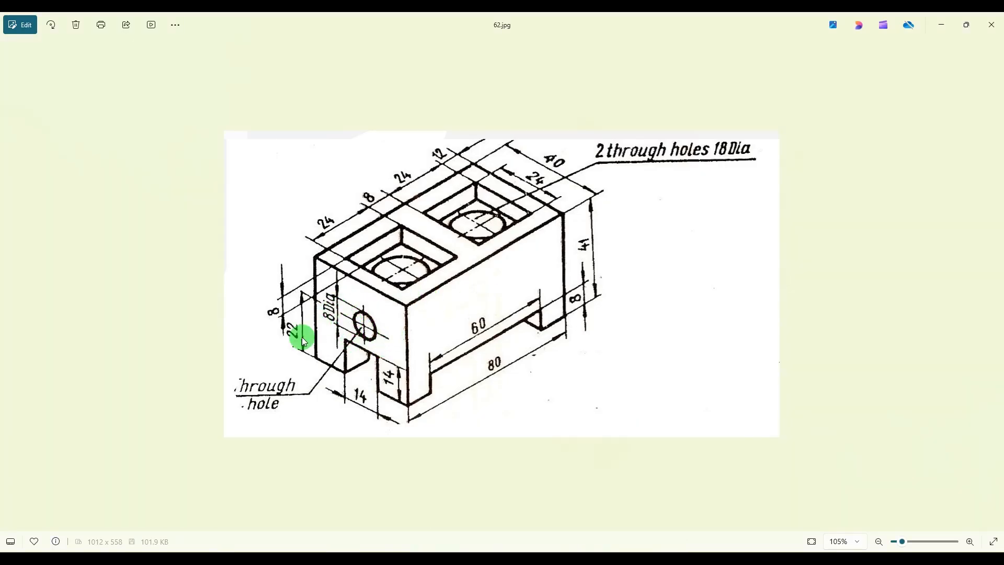
{"action": "key", "text": "alt+Tab"}
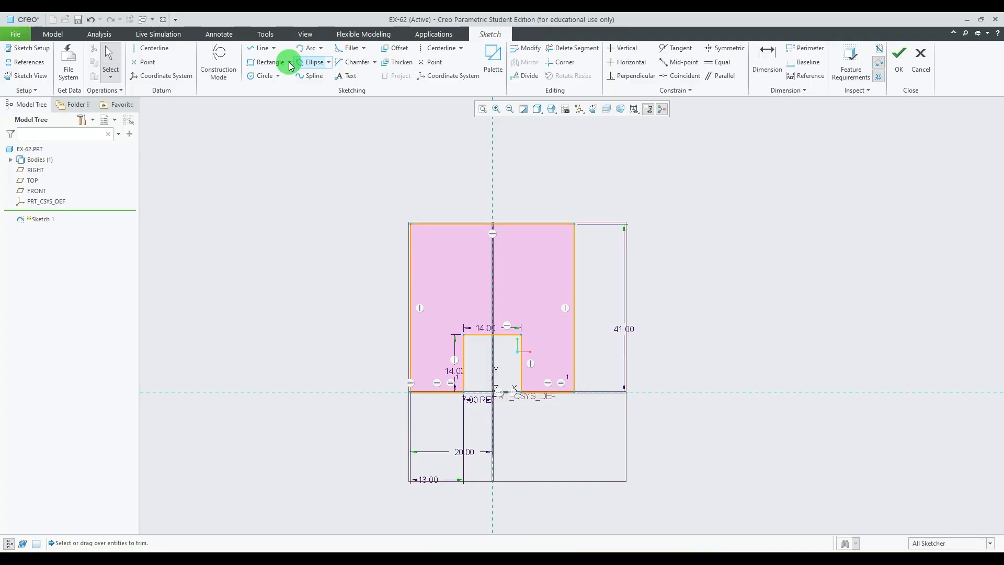
{"action": "left_click", "coordinate": [263, 76]}
{"action": "left_click", "coordinate": [492, 272]}
{"action": "left_click", "coordinate": [540, 272]}
{"action": "middle_click", "coordinate": [539, 272]}
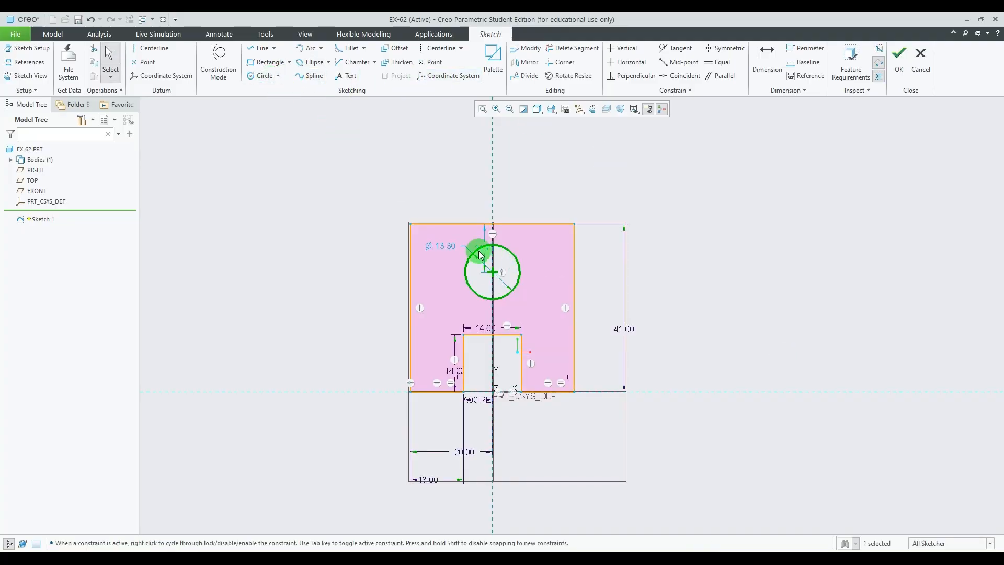
{"action": "double_click", "coordinate": [451, 244]}
{"action": "type", "text": "8"}
{"action": "key", "text": "Return"}
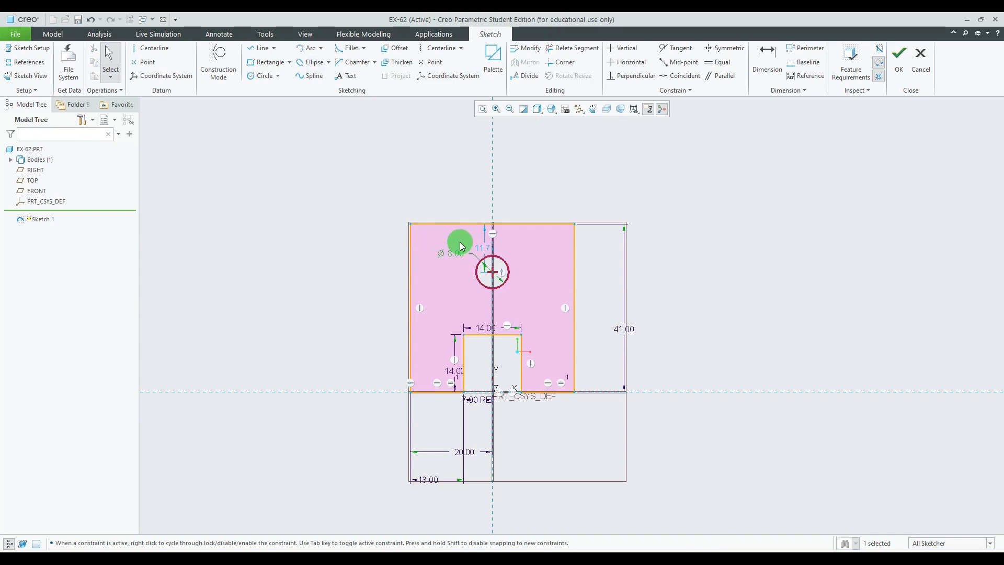
{"action": "left_click", "coordinate": [823, 198]}
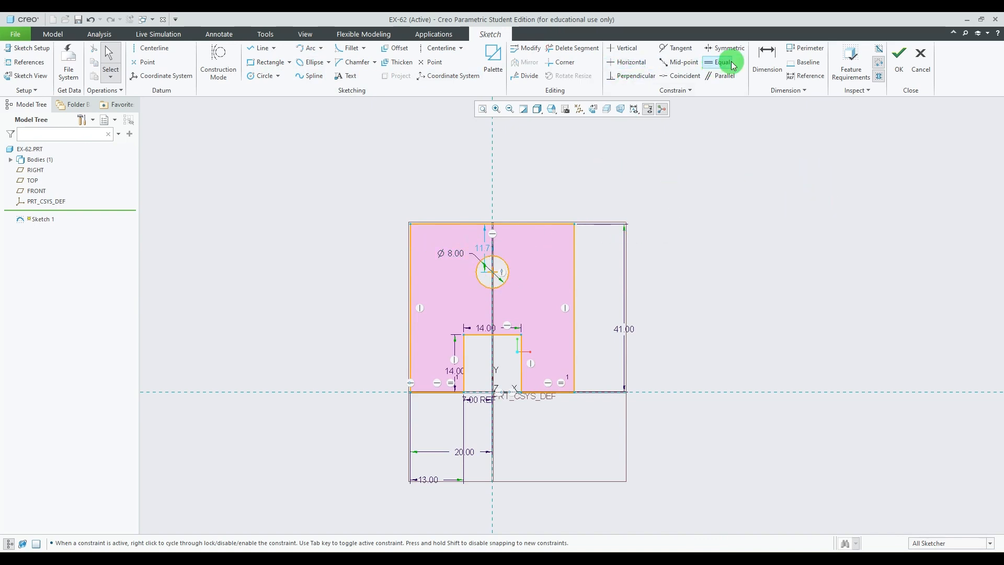
Step: Dimension the circle's centre 22 above the profile's bottom edge and finish the sketch
{"action": "left_click", "coordinate": [767, 57]}
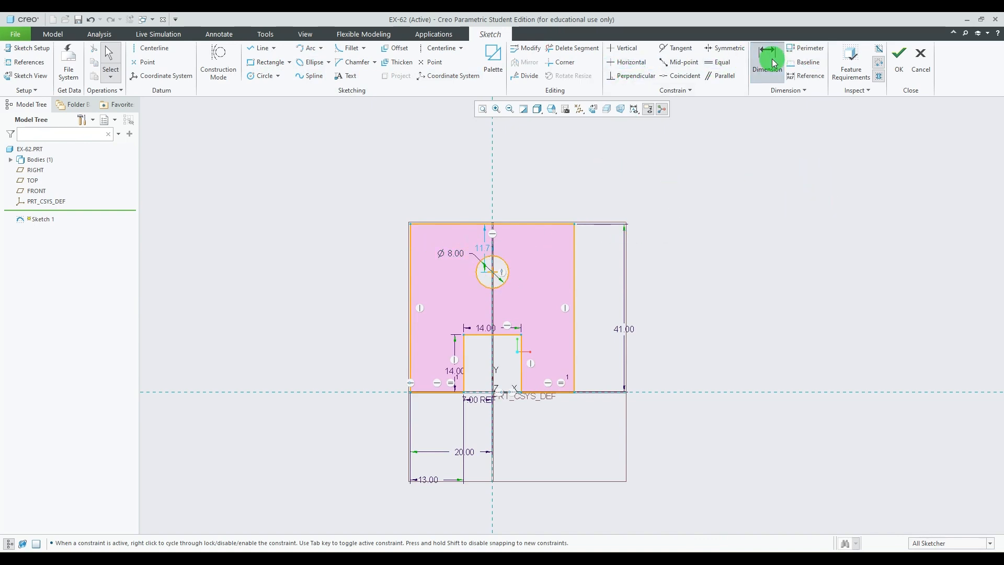
{"action": "left_click", "coordinate": [431, 390]}
{"action": "left_click", "coordinate": [495, 276]}
{"action": "middle_click", "coordinate": [371, 299]}
{"action": "type", "text": "22"}
{"action": "key", "text": "Return"}
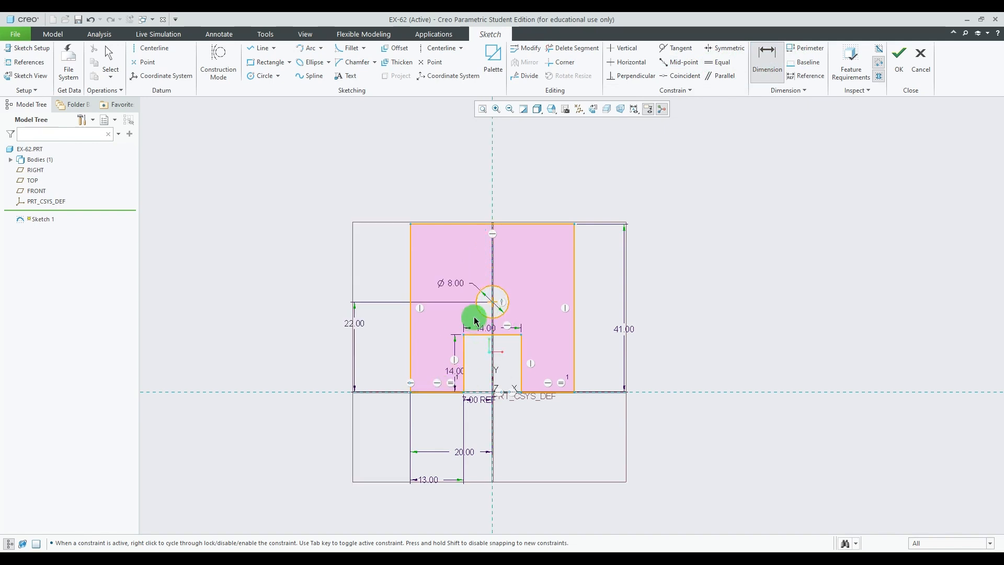
{"action": "left_click", "coordinate": [899, 56]}
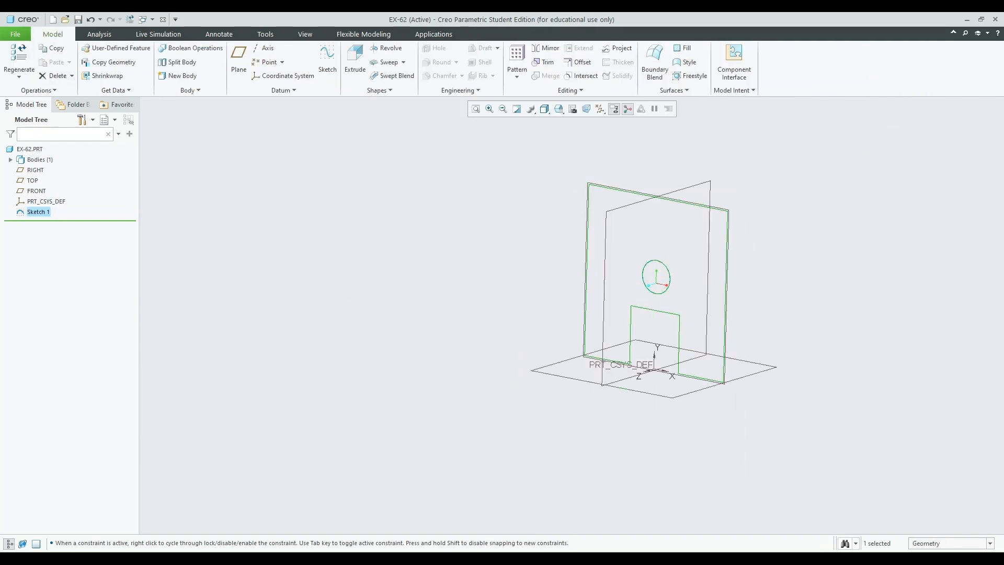
Step: Check the block length in the reference drawing and extrude the profile as a solid symmetrically about its sketch plane to a depth of 80
{"action": "left_click", "coordinate": [674, 551]}
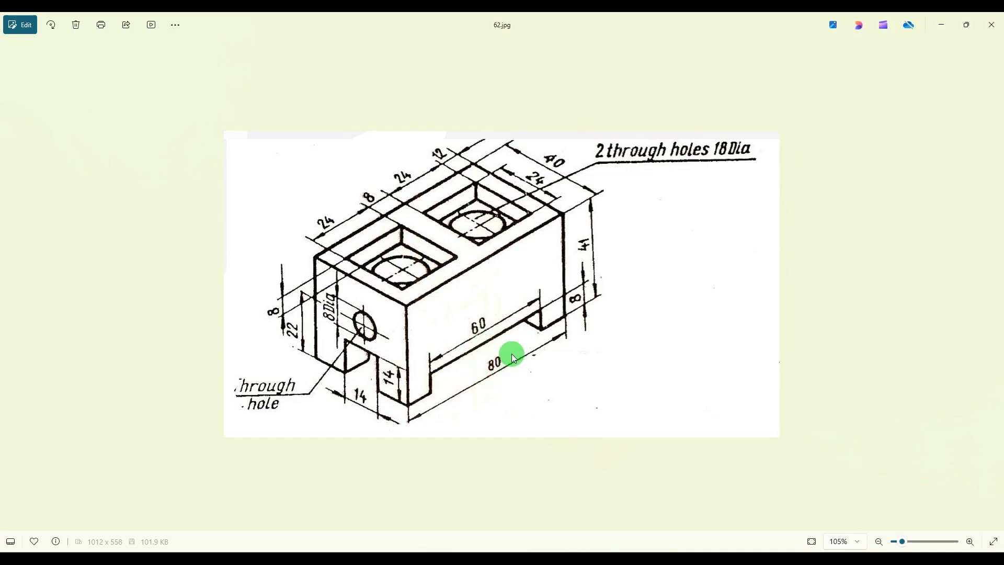
{"action": "left_click", "coordinate": [716, 556]}
{"action": "scroll", "coordinate": [387, 337], "scroll_direction": "up", "scroll_amount": 3}
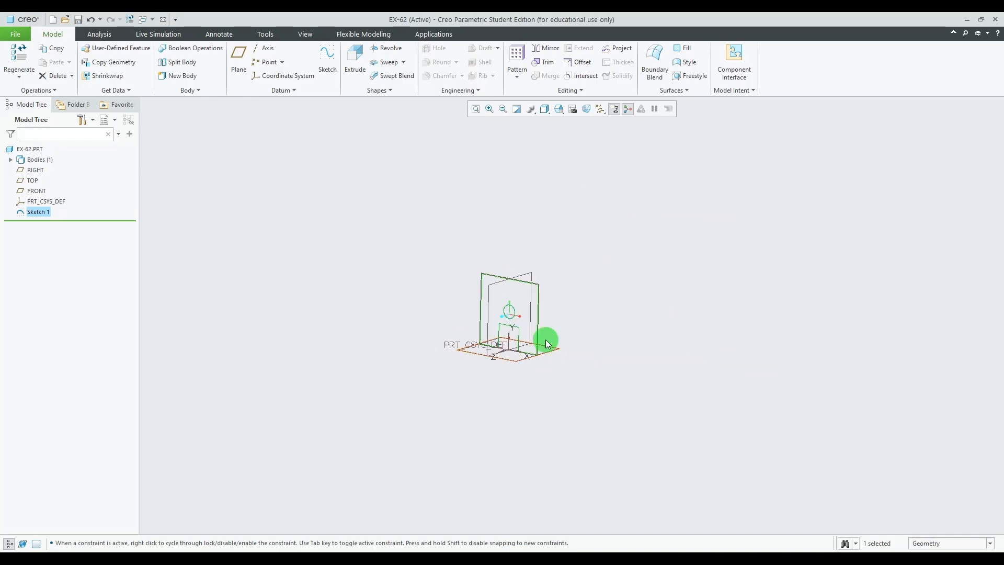
{"action": "scroll", "coordinate": [558, 323], "scroll_direction": "down", "scroll_amount": 2}
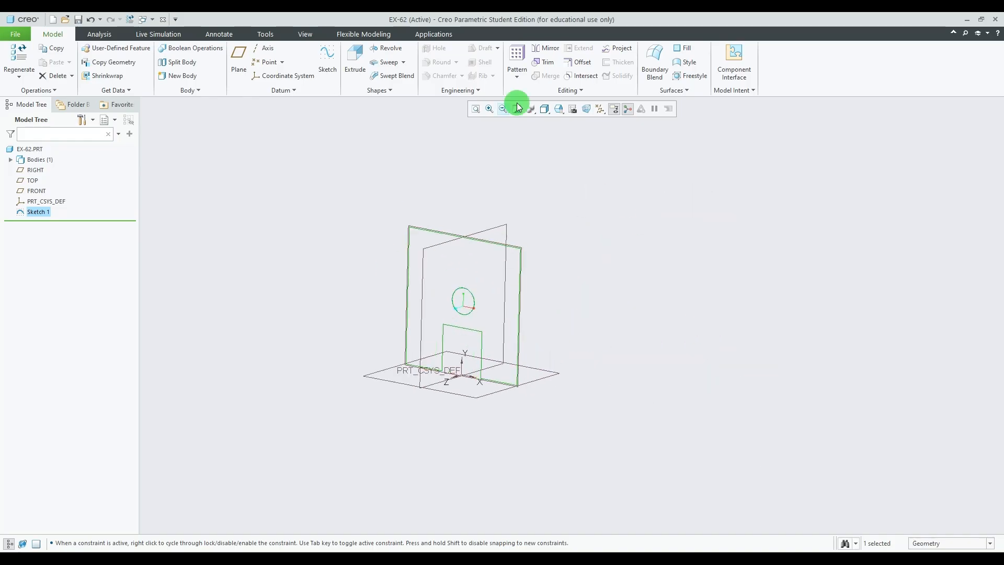
{"action": "left_click", "coordinate": [355, 59]}
{"action": "left_click", "coordinate": [101, 60]}
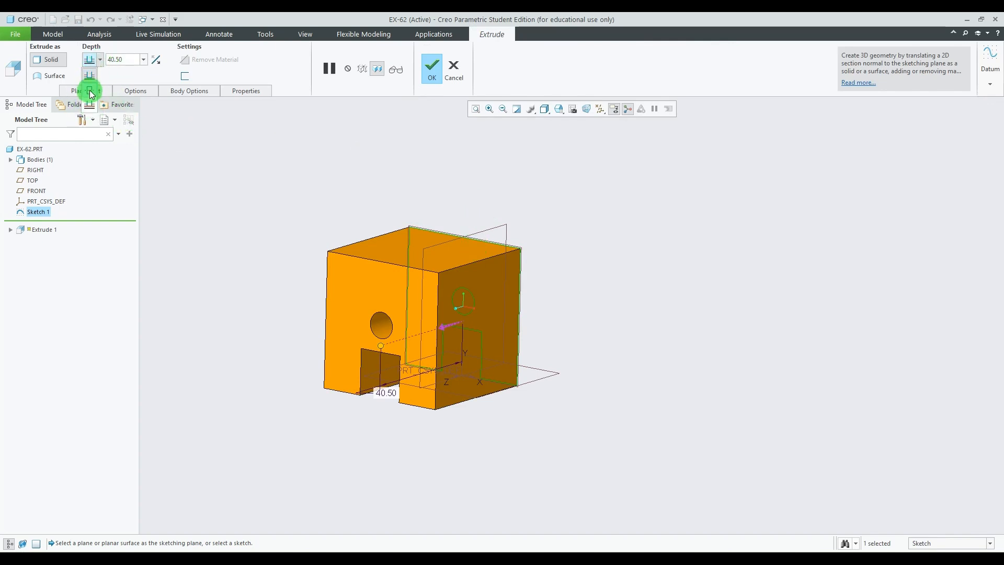
{"action": "left_click", "coordinate": [89, 91]}
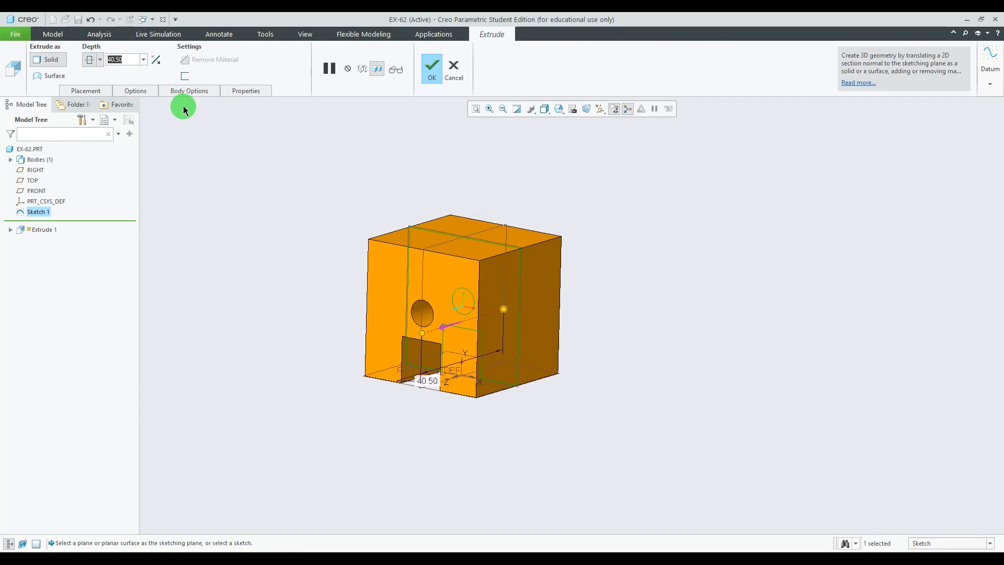
{"action": "type", "text": "80"}
{"action": "key", "text": "Return"}
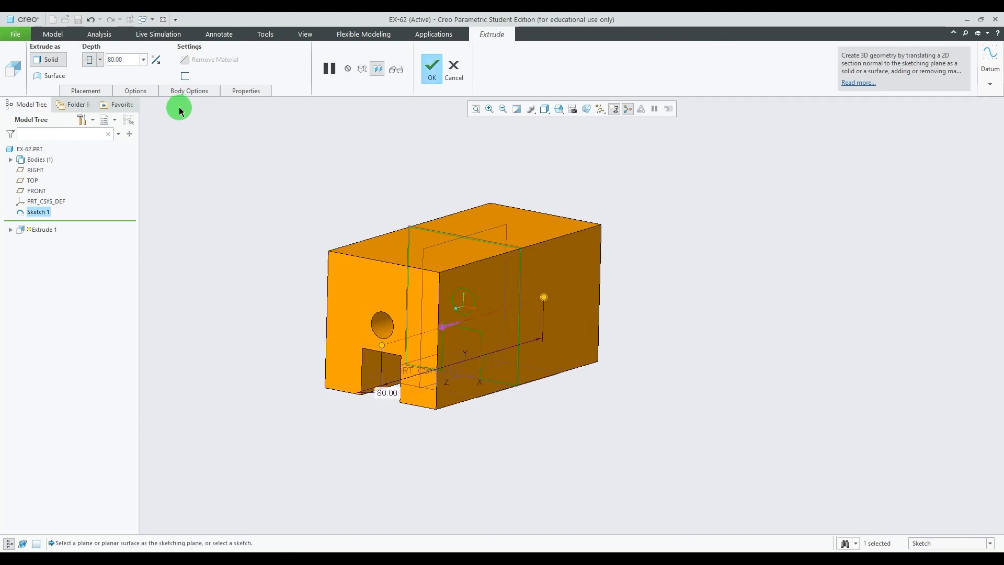
{"action": "left_click", "coordinate": [432, 68]}
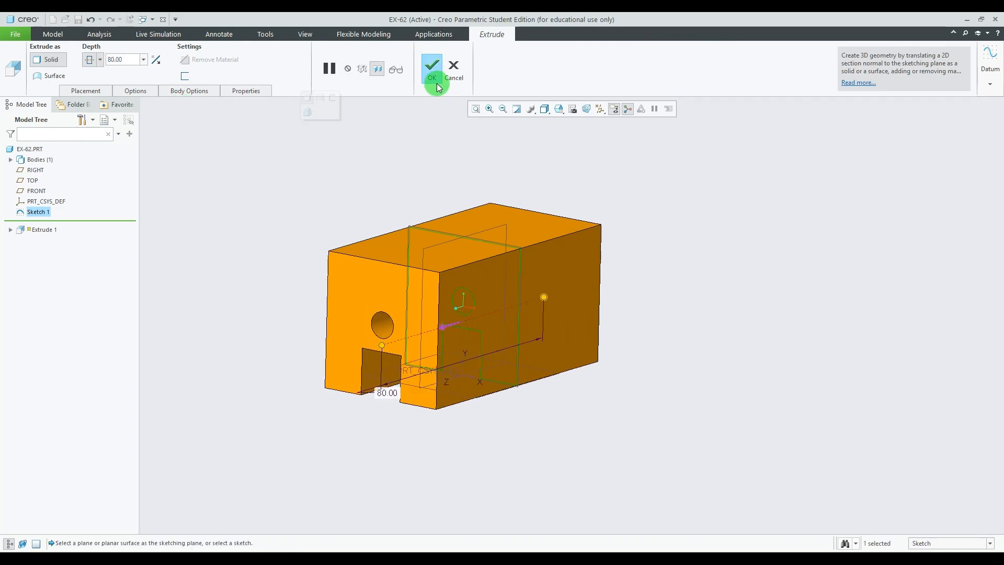
Step: Start a sketch on the block's top face, orient it to 2D and add one long side face as a reference
{"action": "middle_click_drag", "start_coordinate": [765, 230], "coordinate": [633, 209]}
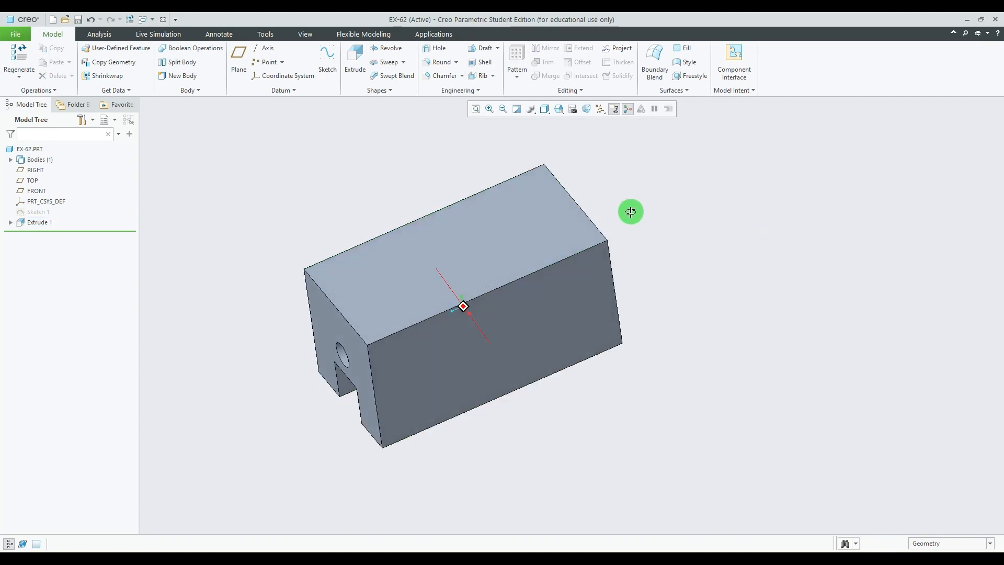
{"action": "left_click", "coordinate": [509, 208]}
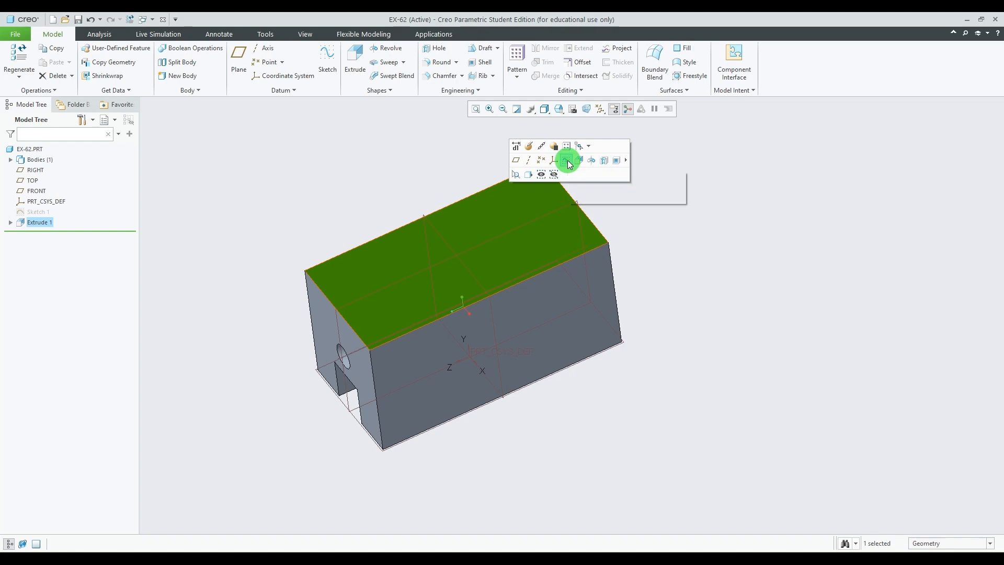
{"action": "left_click", "coordinate": [569, 163]}
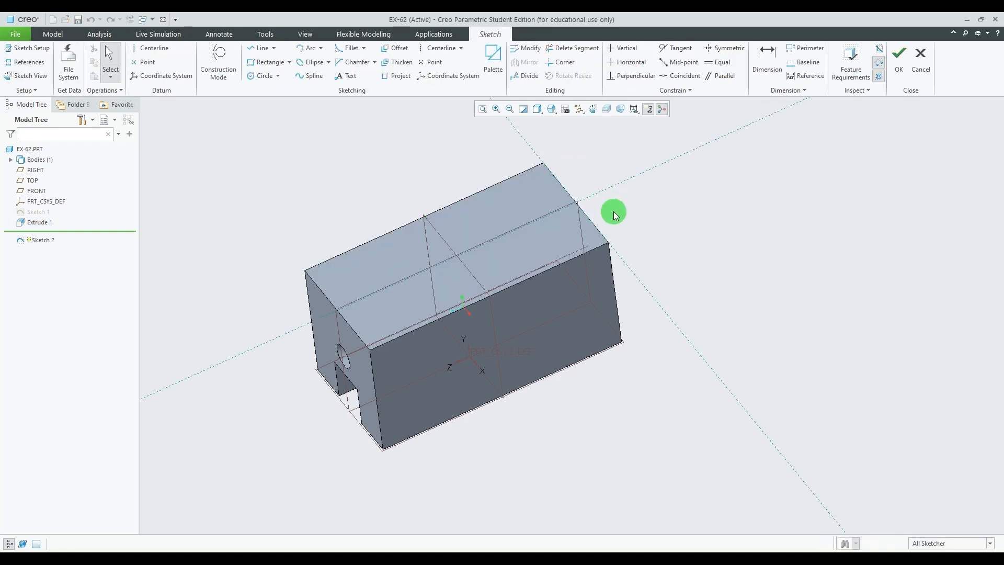
{"action": "left_click", "coordinate": [593, 110]}
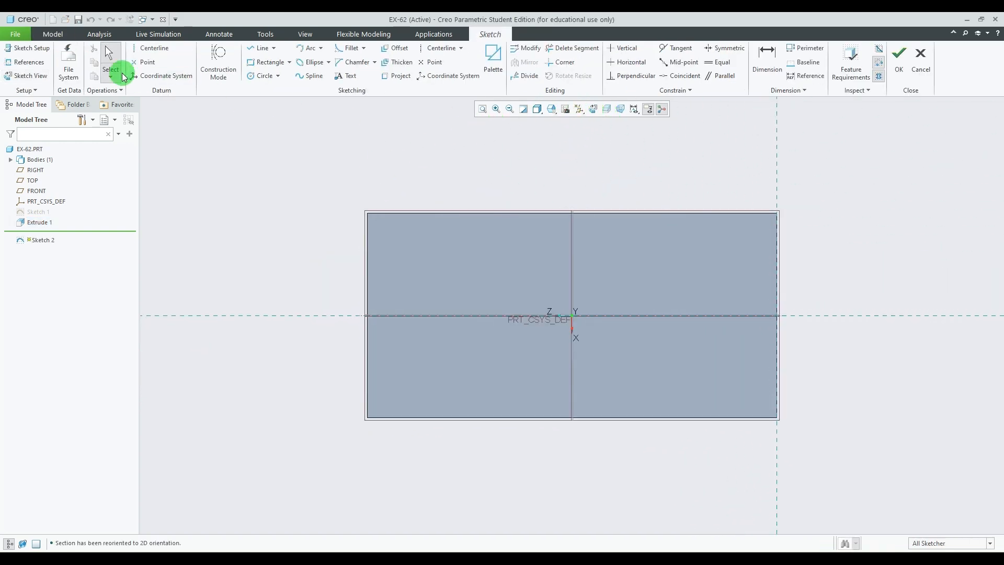
{"action": "left_click", "coordinate": [29, 62]}
{"action": "left_click", "coordinate": [594, 212]}
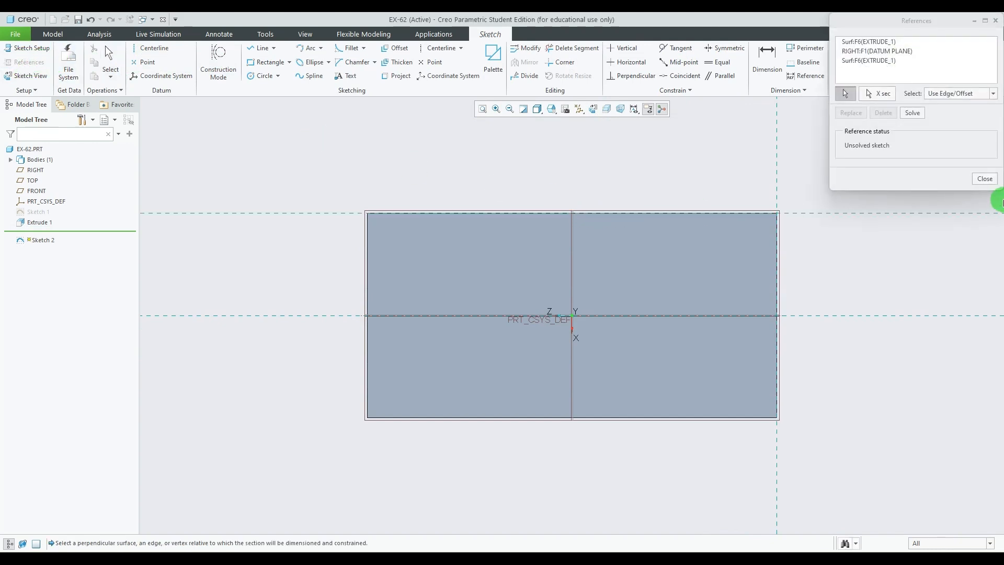
{"action": "left_click", "coordinate": [986, 179]}
{"action": "scroll", "coordinate": [464, 323], "scroll_direction": "up", "scroll_amount": 1}
{"action": "scroll", "coordinate": [588, 376], "scroll_direction": "down", "scroll_amount": 1}
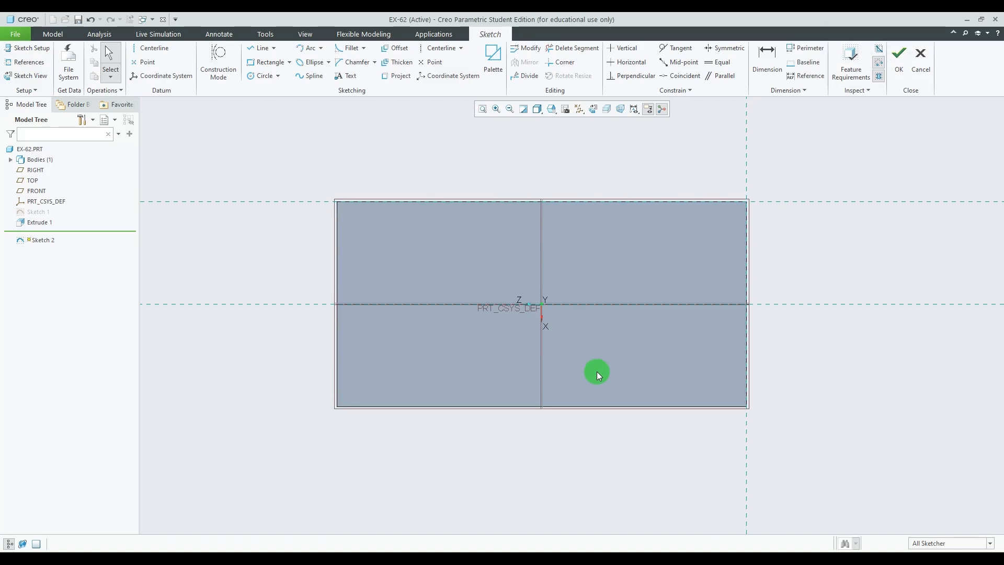
Step: Check the pocket layout in the reference drawing and sketch two rectangles across the horizontal axis, about 27 by 24 and 22 by 24
{"action": "key", "text": "alt+Tab"}
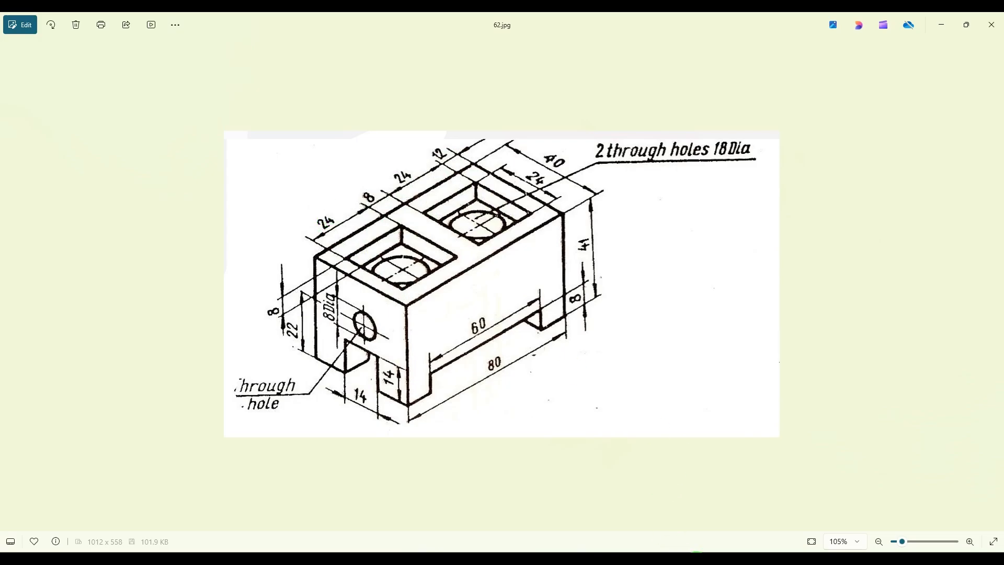
{"action": "key", "text": "alt+Tab"}
{"action": "left_click", "coordinate": [267, 63]}
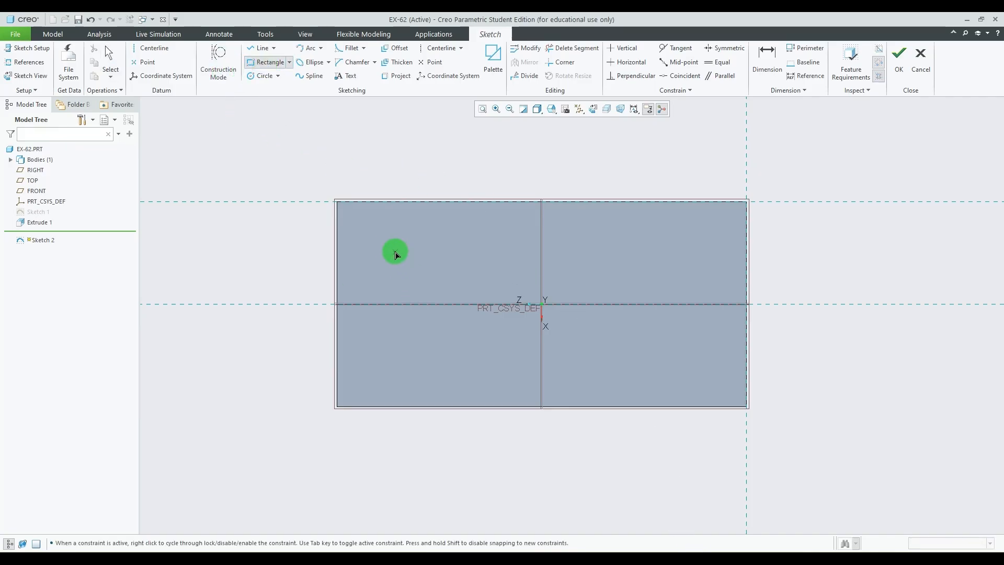
{"action": "left_click", "coordinate": [571, 239]}
{"action": "left_click", "coordinate": [712, 363]}
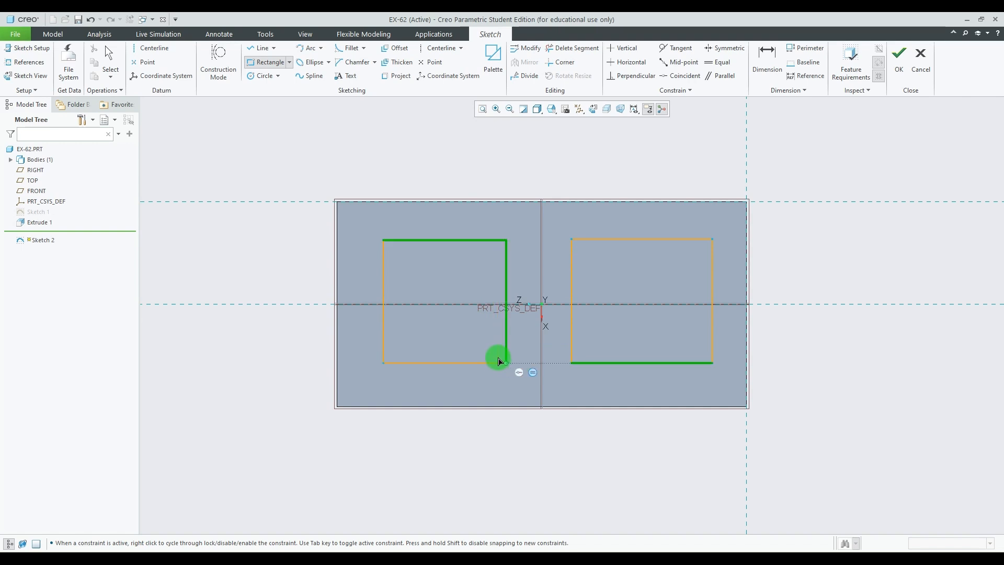
{"action": "left_click", "coordinate": [498, 363]}
{"action": "left_click_drag", "start_coordinate": [495, 363], "coordinate": [504, 363]}
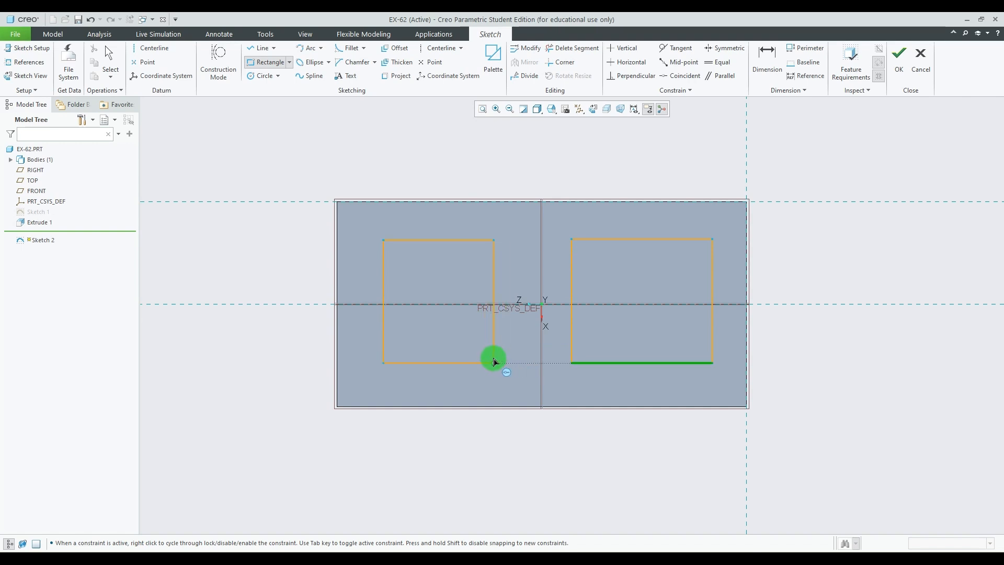
{"action": "middle_click", "coordinate": [497, 360]}
{"action": "left_click", "coordinate": [635, 308]}
{"action": "scroll", "coordinate": [735, 262], "scroll_direction": "up", "scroll_amount": 2}
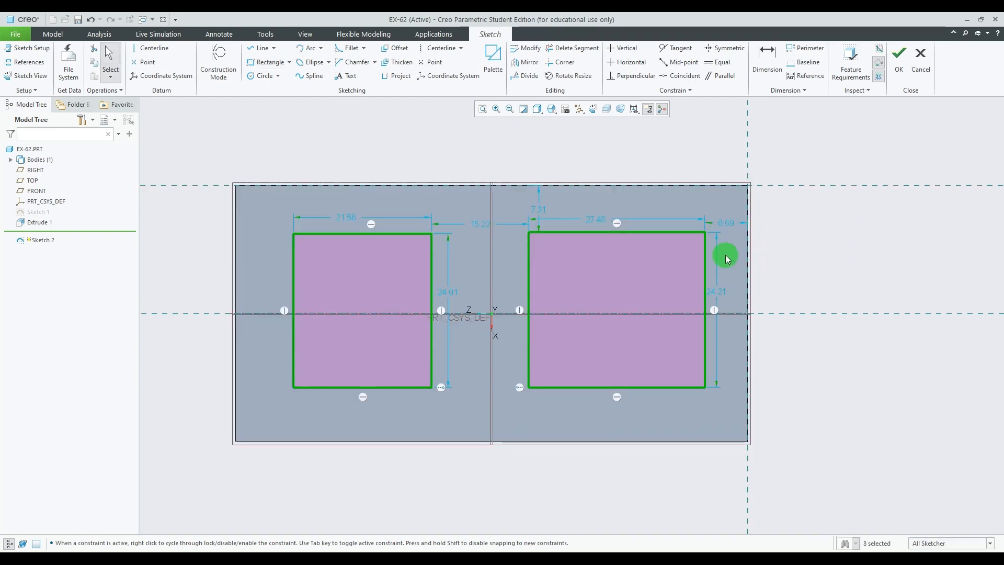
Step: Set the larger rectangle's offset from the block's end reference to 12 and its width to 24
{"action": "left_click_drag", "start_coordinate": [725, 224], "coordinate": [728, 156]}
{"action": "type", "text": "12"}
{"action": "key", "text": "Return"}
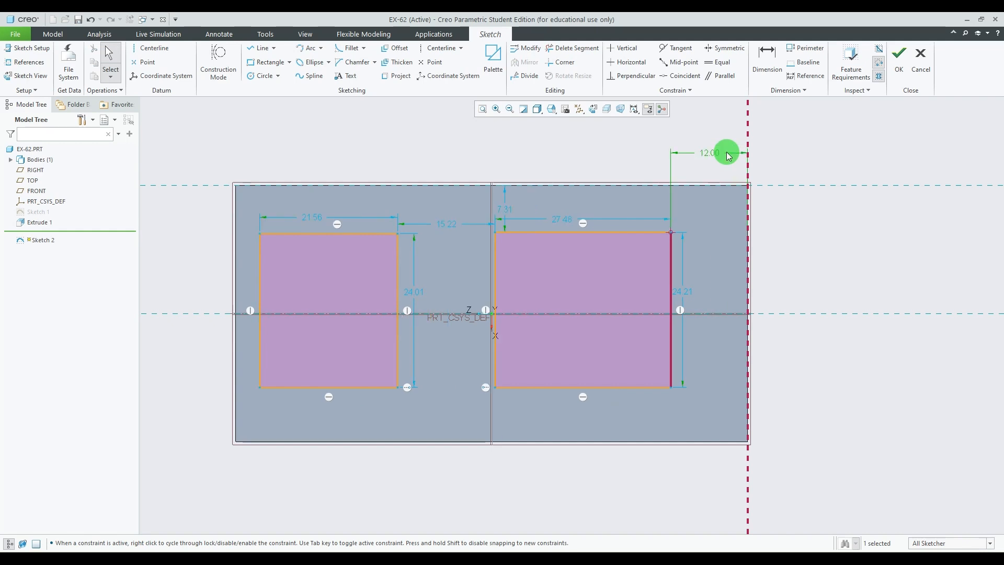
{"action": "left_click_drag", "start_coordinate": [561, 224], "coordinate": [571, 155]}
{"action": "double_click", "coordinate": [571, 155]}
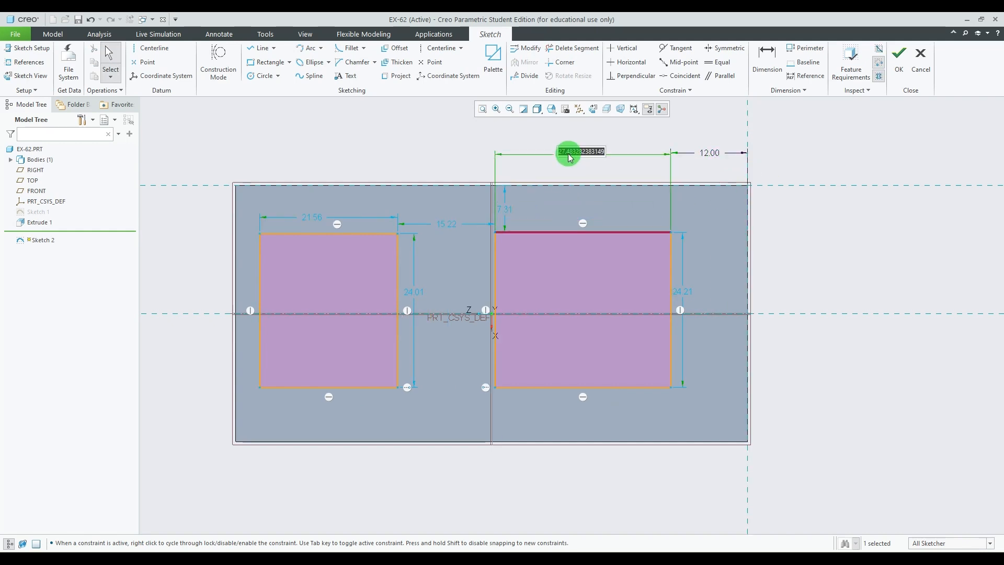
{"action": "key", "text": "Return"}
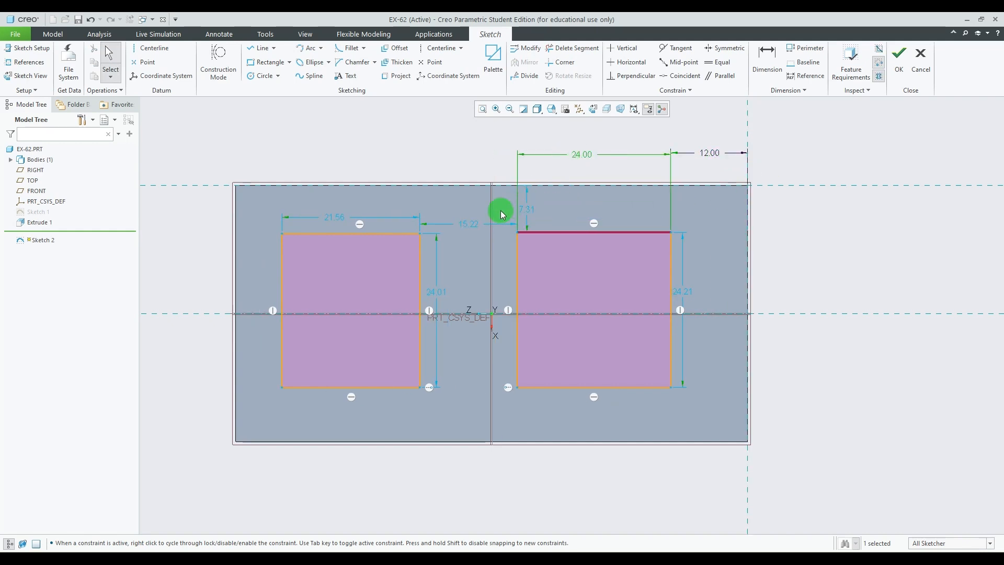
Step: Set the gap between the two rectangles to 8 and the second rectangle's width to 24
{"action": "left_click_drag", "start_coordinate": [469, 224], "coordinate": [475, 153]}
{"action": "double_click", "coordinate": [477, 154]}
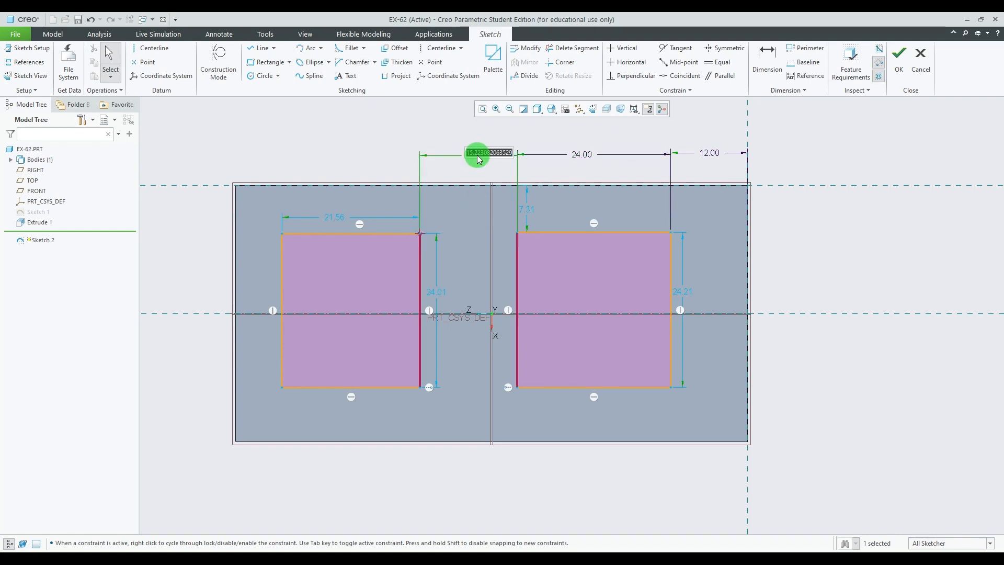
{"action": "key", "text": "Return"}
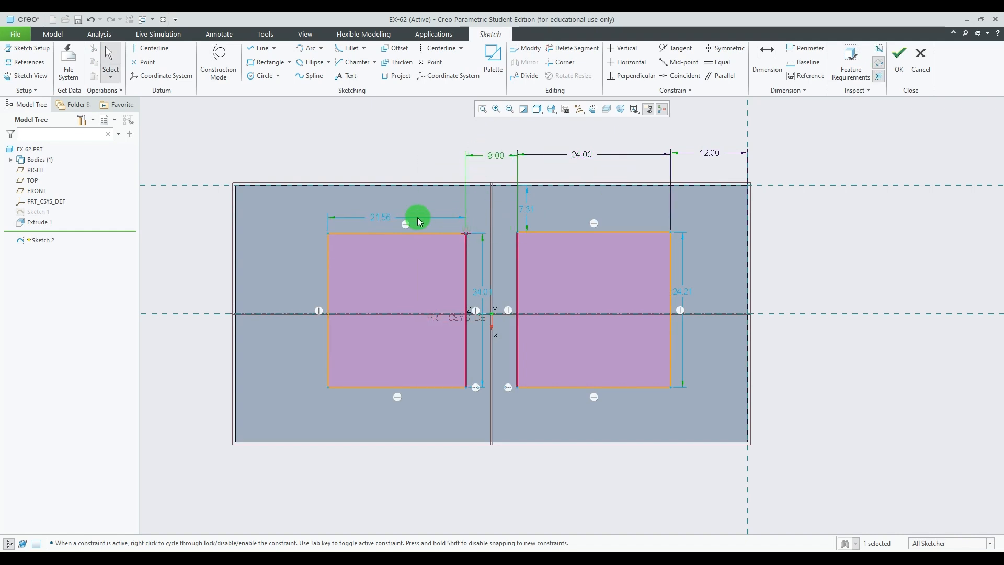
{"action": "left_click_drag", "start_coordinate": [383, 220], "coordinate": [387, 162]}
{"action": "left_click", "coordinate": [387, 160]}
{"action": "type", "text": "24"}
{"action": "key", "text": "Return"}
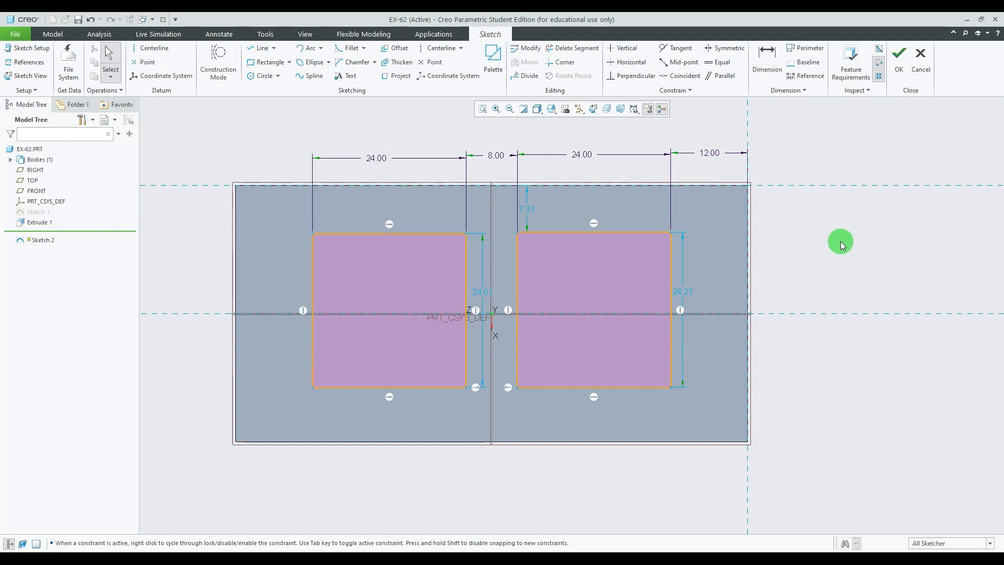
Step: Set the height of both rectangles to 24
{"action": "left_click_drag", "start_coordinate": [685, 292], "coordinate": [715, 294]}
{"action": "double_click", "coordinate": [715, 293]}
{"action": "type", "text": "24"}
{"action": "key", "text": "Return"}
{"action": "double_click", "coordinate": [481, 293]}
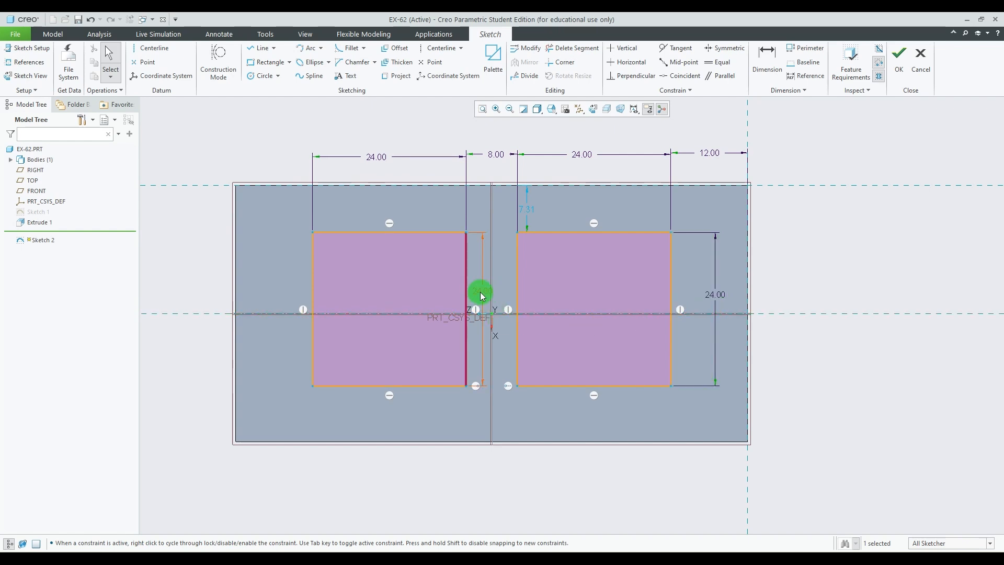
Step: Dimension the rectangles' upper edge 12 from the horizontal axis and finish the sketch
{"action": "left_click", "coordinate": [768, 58]}
{"action": "left_click", "coordinate": [642, 233]}
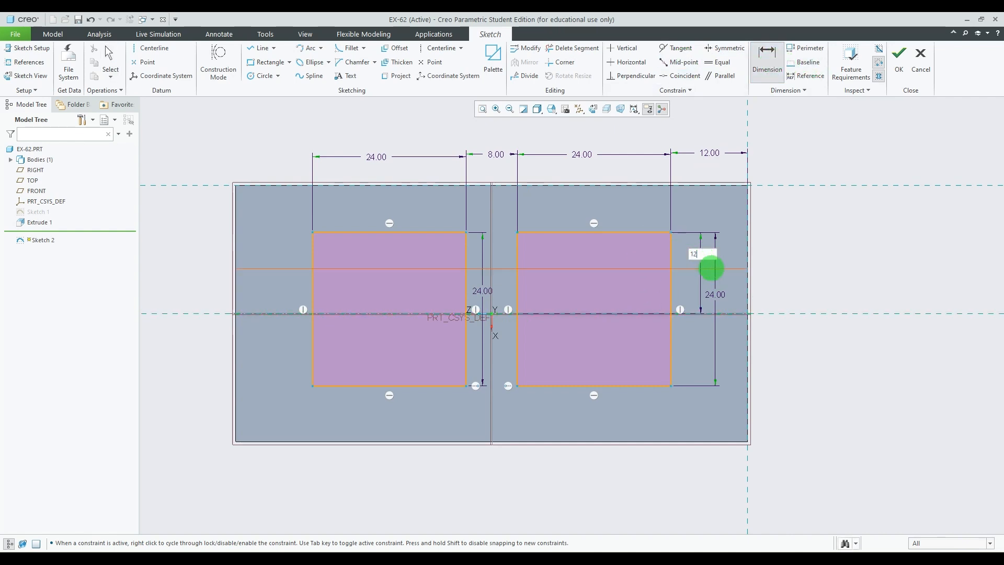
{"action": "key", "text": "Return"}
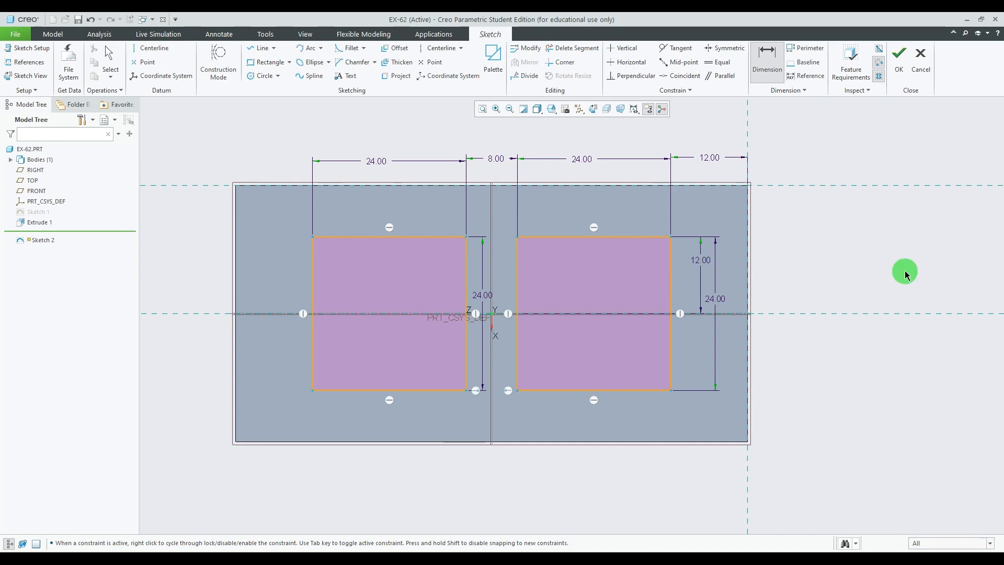
{"action": "left_click", "coordinate": [898, 61]}
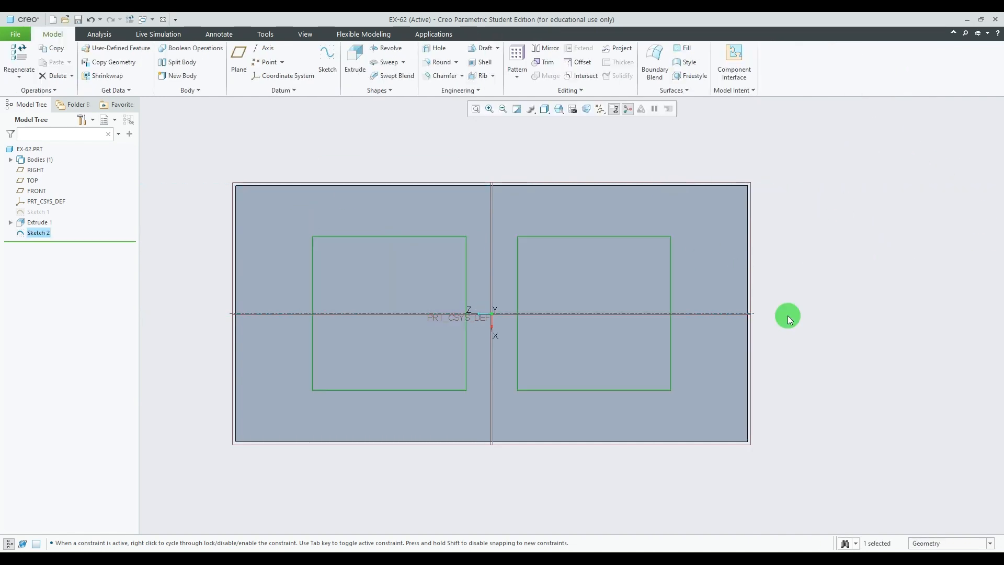
Step: Extrude the two rectangles down into the block with material removed, to the 8 depth checked against the reference drawing
{"action": "scroll", "coordinate": [771, 366], "scroll_direction": "up", "scroll_amount": 2}
{"action": "mouse_move", "coordinate": [771, 368]}
{"action": "middle_mouse_down"}
{"action": "mouse_move", "coordinate": [802, 277]}
{"action": "mouse_move", "coordinate": [778, 293]}
{"action": "middle_mouse_up"}
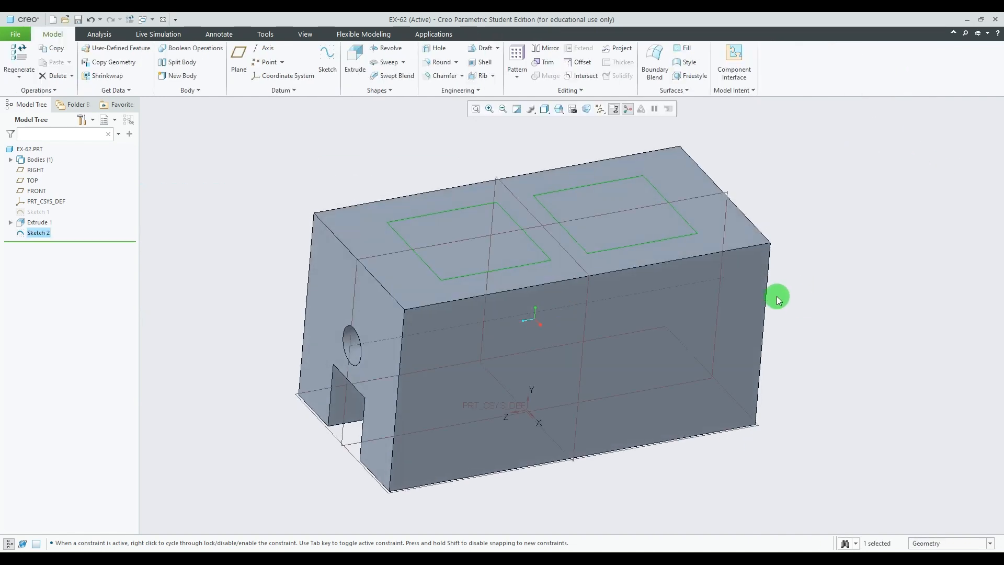
{"action": "left_click", "coordinate": [357, 67]}
{"action": "scroll", "coordinate": [438, 271], "scroll_direction": "up", "scroll_amount": 2}
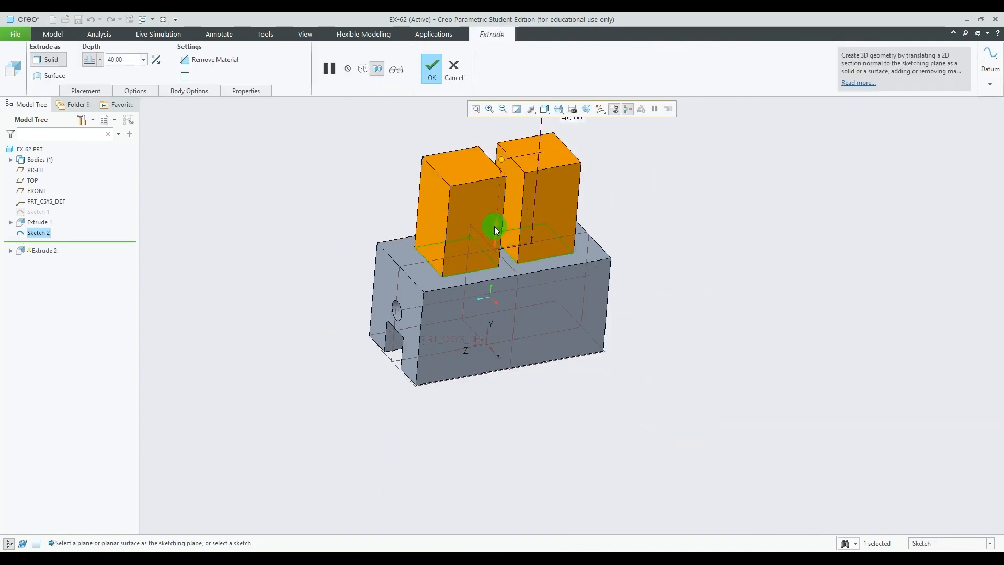
{"action": "left_click", "coordinate": [497, 232]}
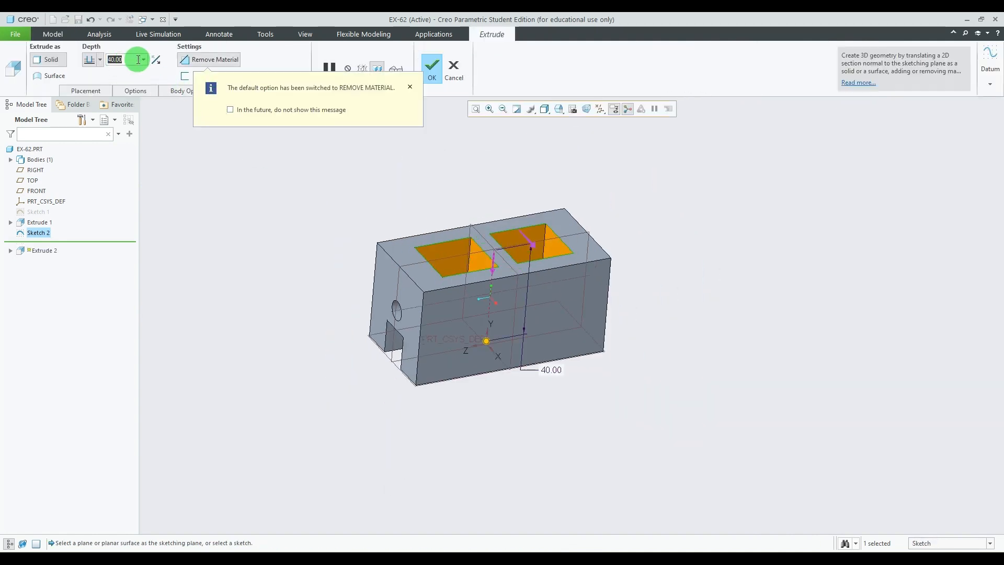
{"action": "type", "text": "8"}
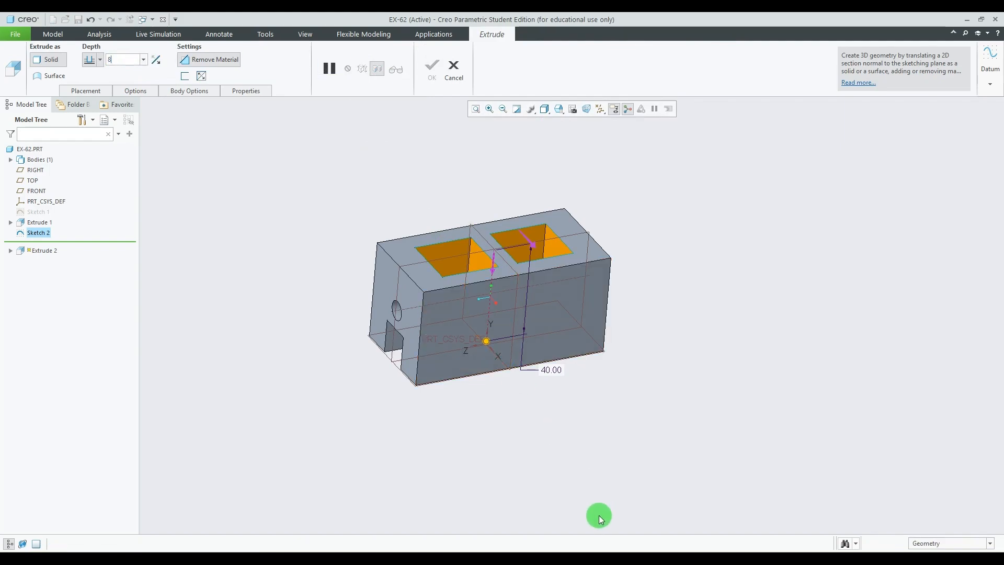
{"action": "left_click", "coordinate": [677, 562]}
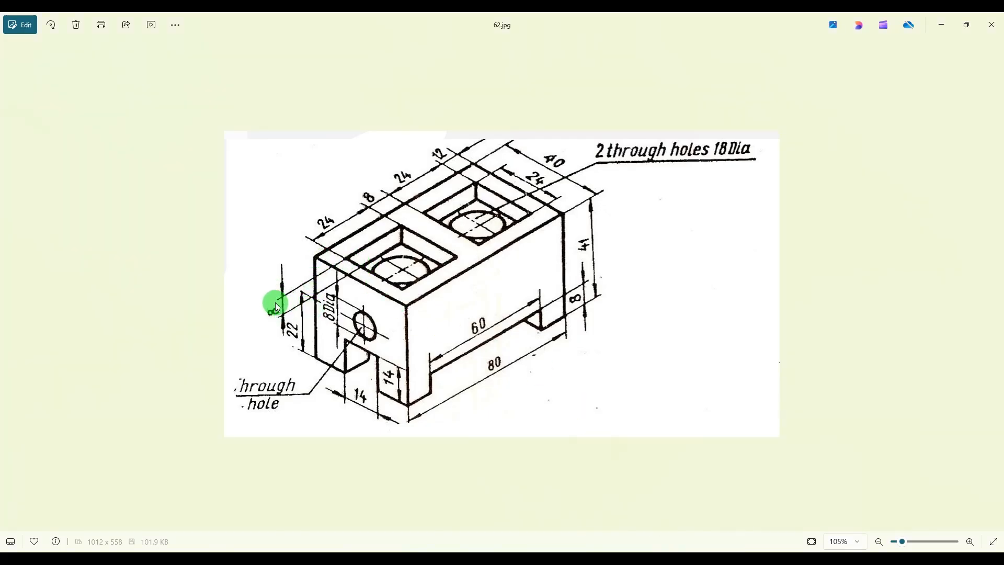
{"action": "left_click", "coordinate": [675, 560]}
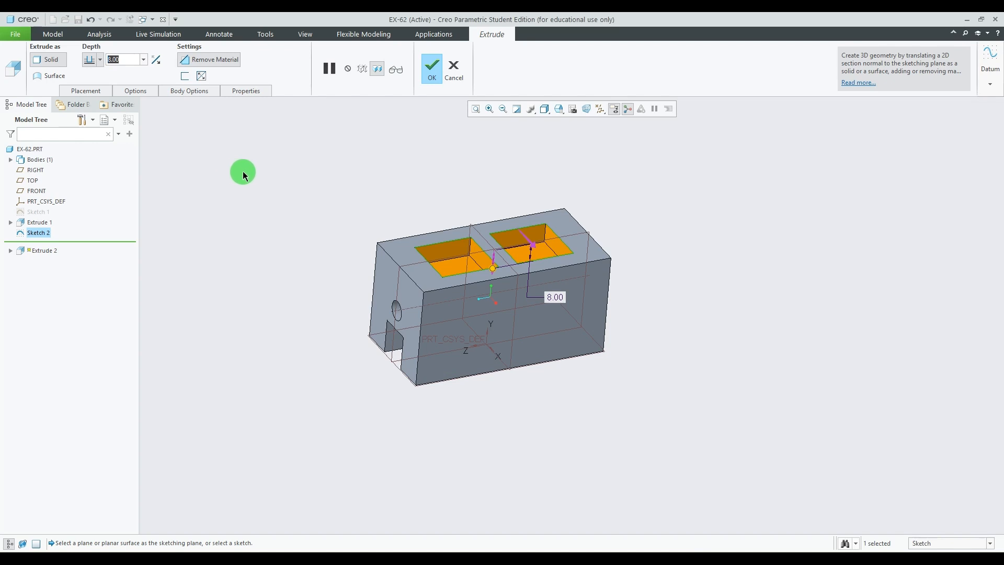
{"action": "mouse_move", "coordinate": [347, 190]}
{"action": "middle_mouse_down"}
{"action": "mouse_move", "coordinate": [324, 208]}
{"action": "mouse_move", "coordinate": [336, 192]}
{"action": "mouse_move", "coordinate": [330, 199]}
{"action": "middle_mouse_up"}
{"action": "left_click", "coordinate": [431, 68]}
{"action": "middle_click_drag", "start_coordinate": [684, 262], "coordinate": [658, 263]}
{"action": "left_click", "coordinate": [823, 318]}
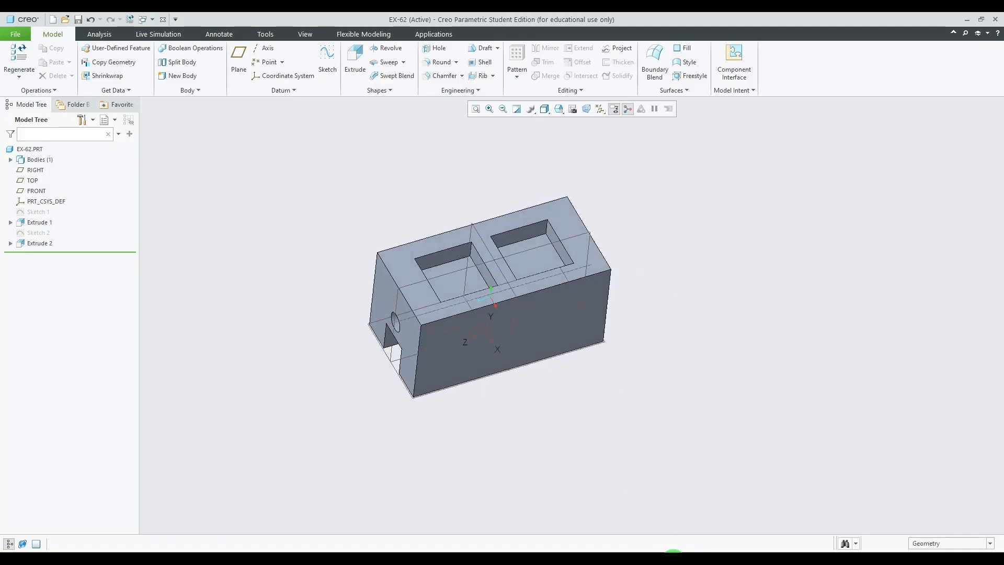
Step: Check the pocket holes in the reference drawing, start a sketch on the pocket floor and orient it to 2D
{"action": "left_click", "coordinate": [673, 560]}
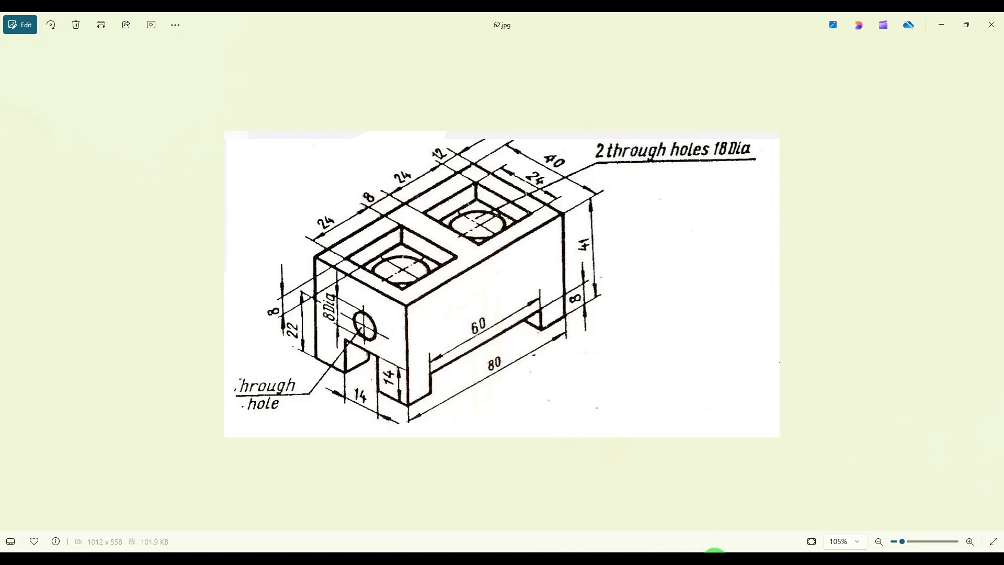
{"action": "left_click", "coordinate": [703, 557]}
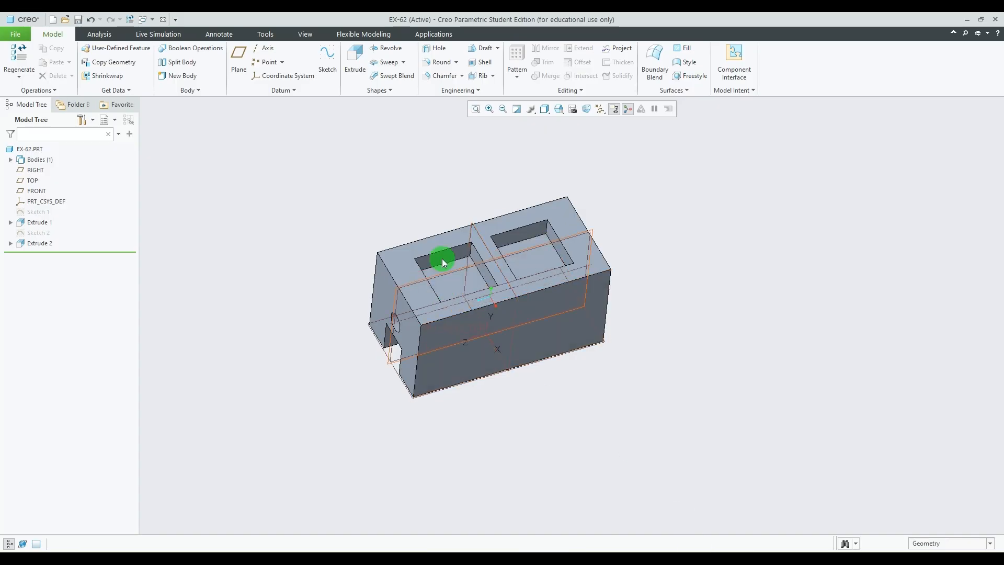
{"action": "left_click", "coordinate": [327, 60]}
{"action": "left_click", "coordinate": [456, 283]}
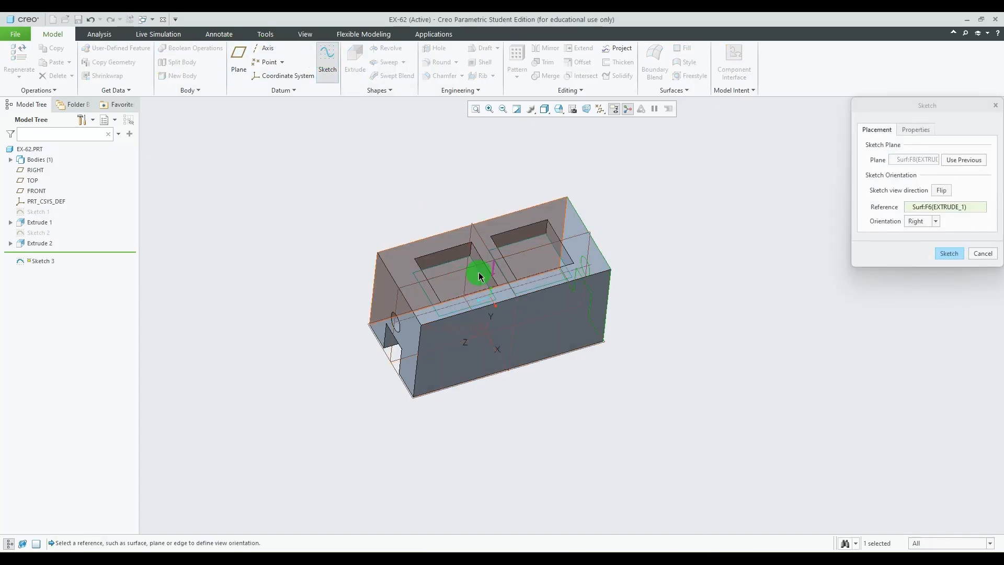
{"action": "left_click", "coordinate": [949, 253]}
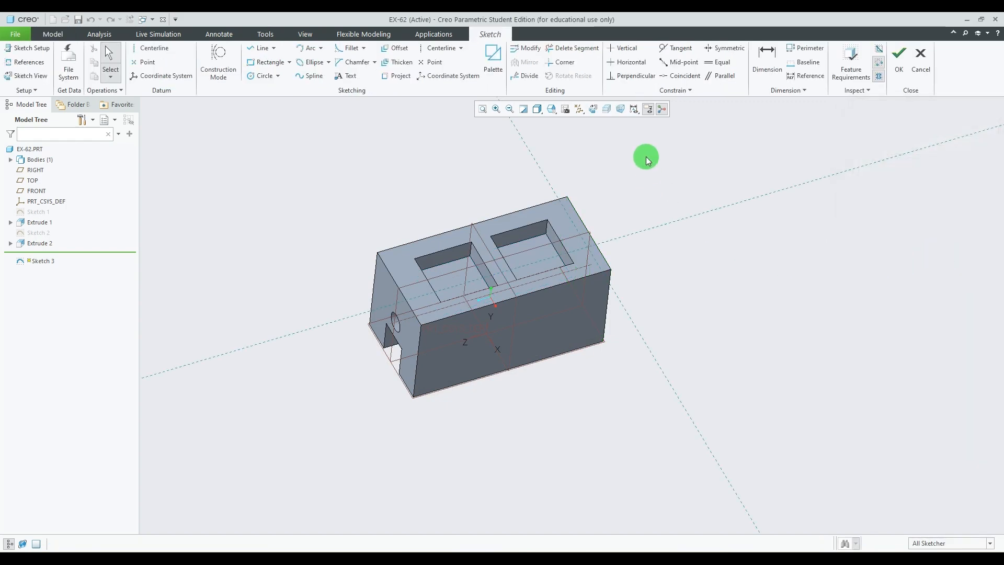
{"action": "left_click", "coordinate": [591, 112]}
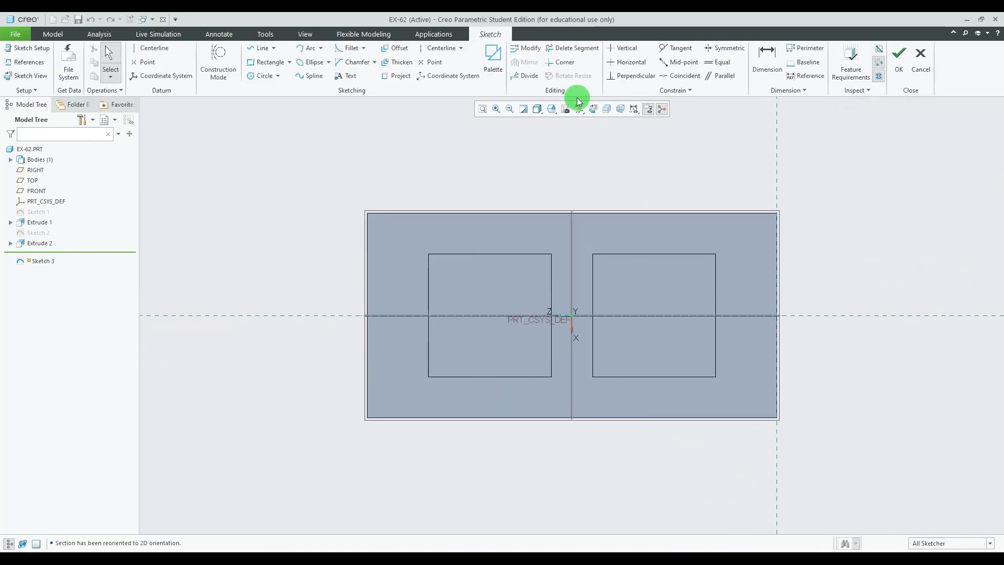
Step: Sketch two circles centred on the horizontal axis, one about 19 in diameter in the right pocket, one about 17 in the left
{"action": "left_click", "coordinate": [261, 76]}
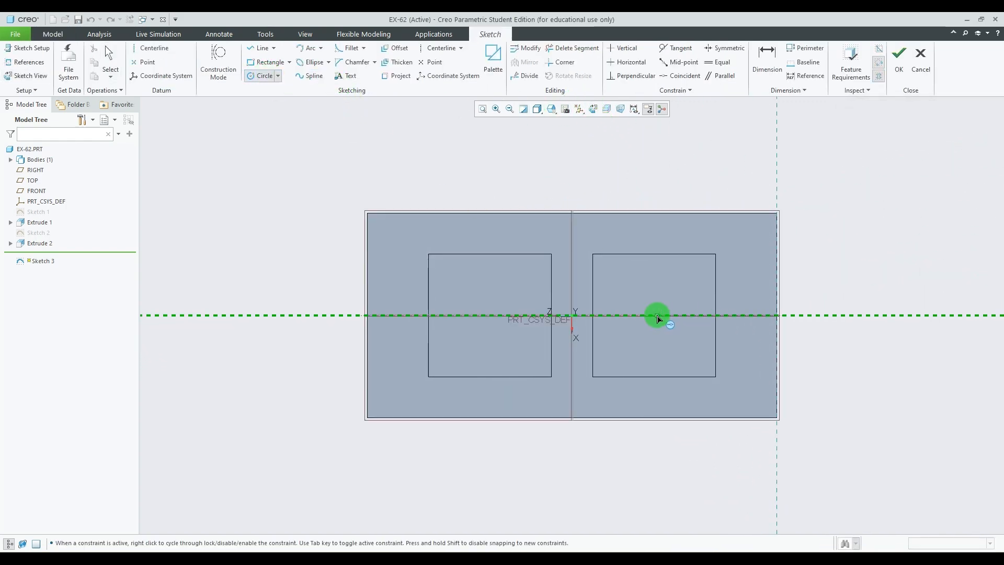
{"action": "left_click", "coordinate": [624, 346]}
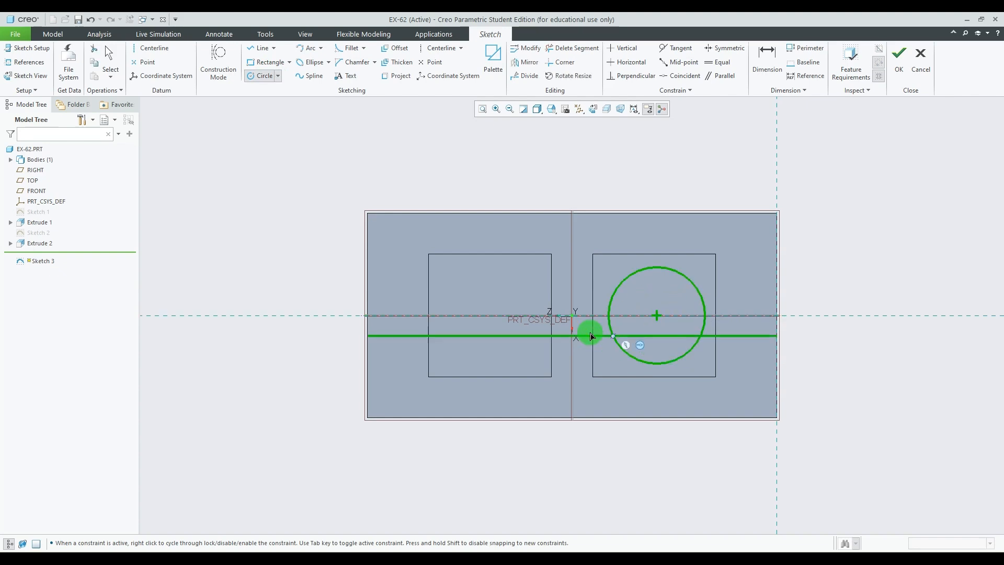
{"action": "left_click_drag", "start_coordinate": [487, 346], "coordinate": [490, 361]}
{"action": "left_click", "coordinate": [490, 358]}
{"action": "middle_click", "coordinate": [905, 273]}
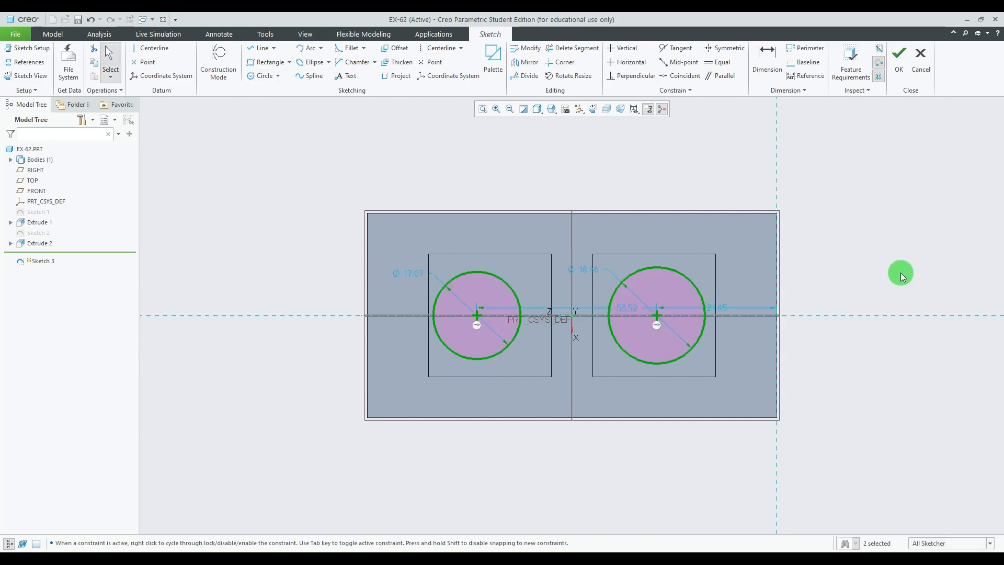
Step: Check the hole size in the reference drawing and set the left circle's diameter to 18
{"action": "left_click", "coordinate": [682, 561]}
{"action": "left_click", "coordinate": [682, 561]}
{"action": "double_click", "coordinate": [413, 271]}
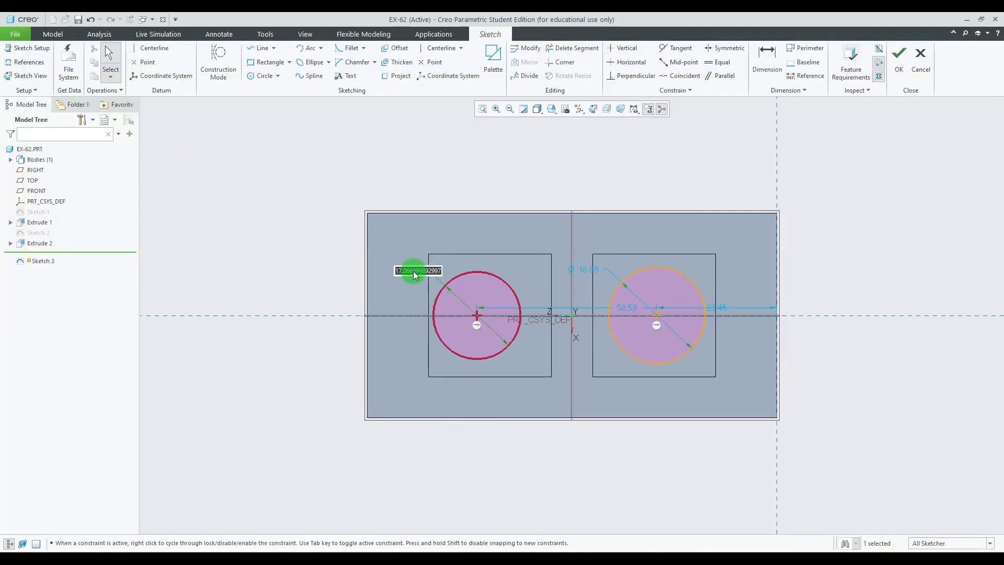
{"action": "type", "text": "18"}
{"action": "key", "text": "Return"}
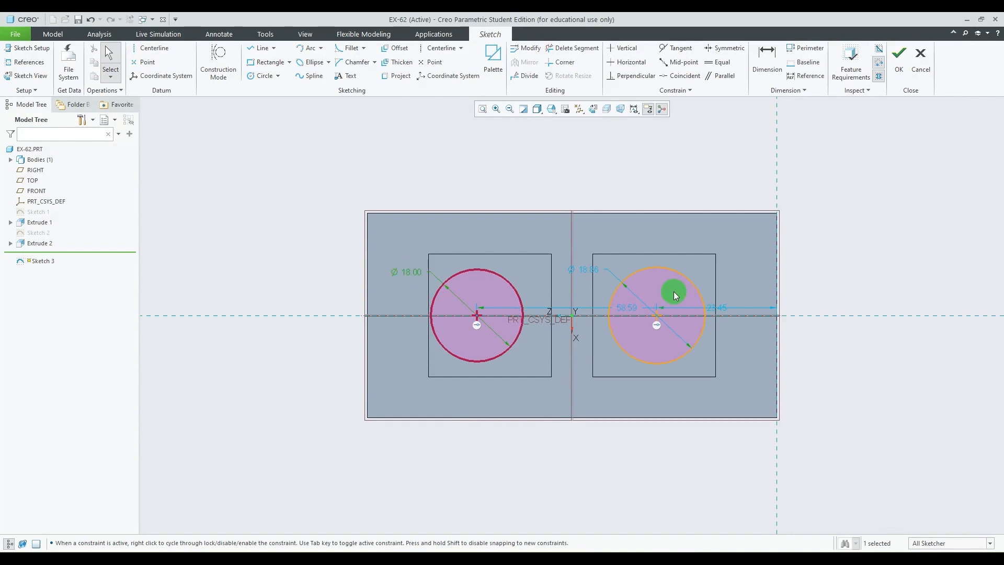
Step: Set the diameter of the circle in the right pocket to 18
{"action": "scroll", "coordinate": [592, 274], "scroll_direction": "down", "scroll_amount": 2}
{"action": "double_click", "coordinate": [589, 266]}
{"action": "type", "text": "1"}
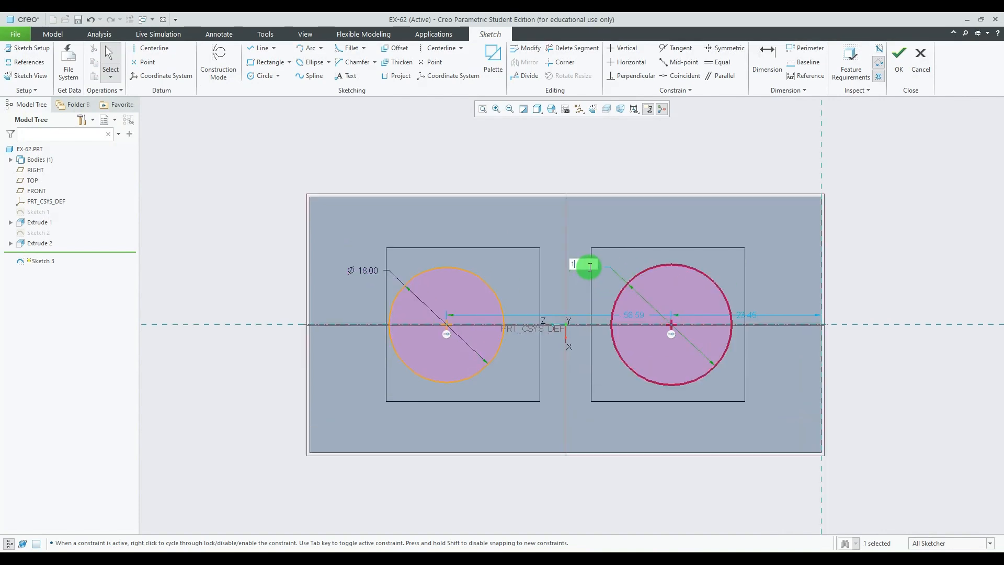
{"action": "type", "text": "8"}
{"action": "key", "text": "Return"}
{"action": "left_click", "coordinate": [861, 236]}
{"action": "scroll", "coordinate": [708, 361], "scroll_direction": "down", "scroll_amount": 1}
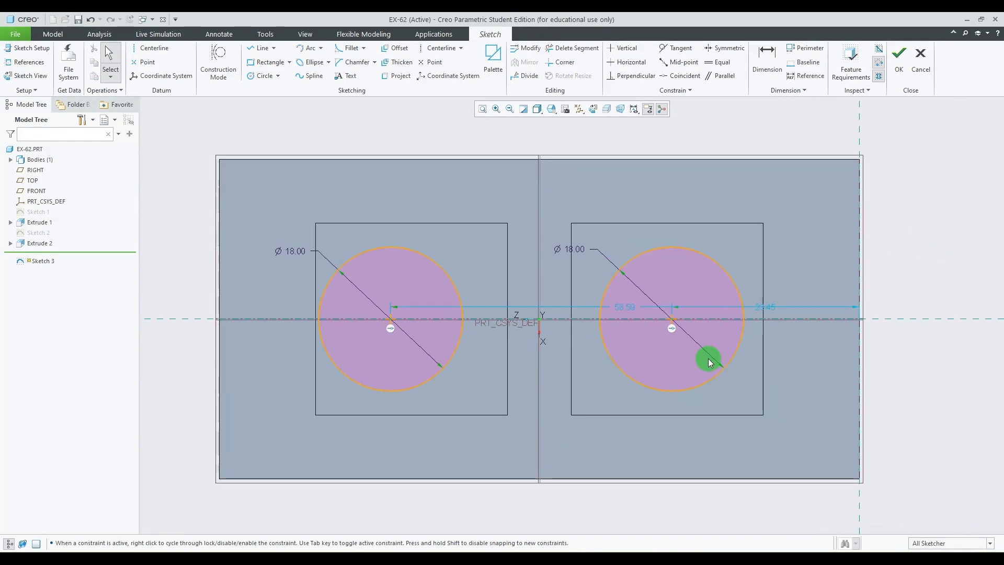
Step: Dimension the left circle's centre 12 from the right edge of its pocket
{"action": "scroll", "coordinate": [675, 324], "scroll_direction": "up", "scroll_amount": 2}
{"action": "scroll", "coordinate": [792, 392], "scroll_direction": "down", "scroll_amount": 1}
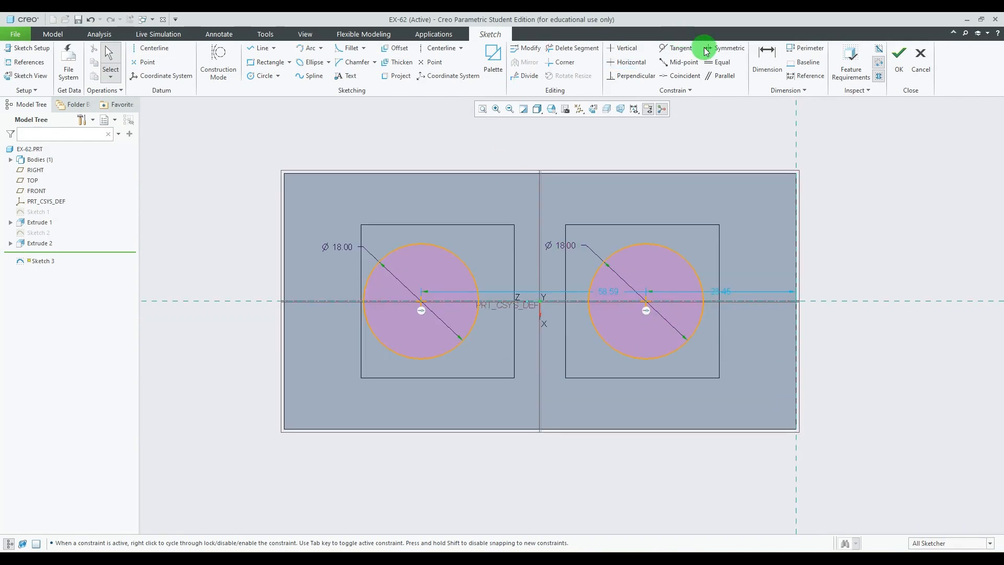
{"action": "left_click", "coordinate": [768, 56]}
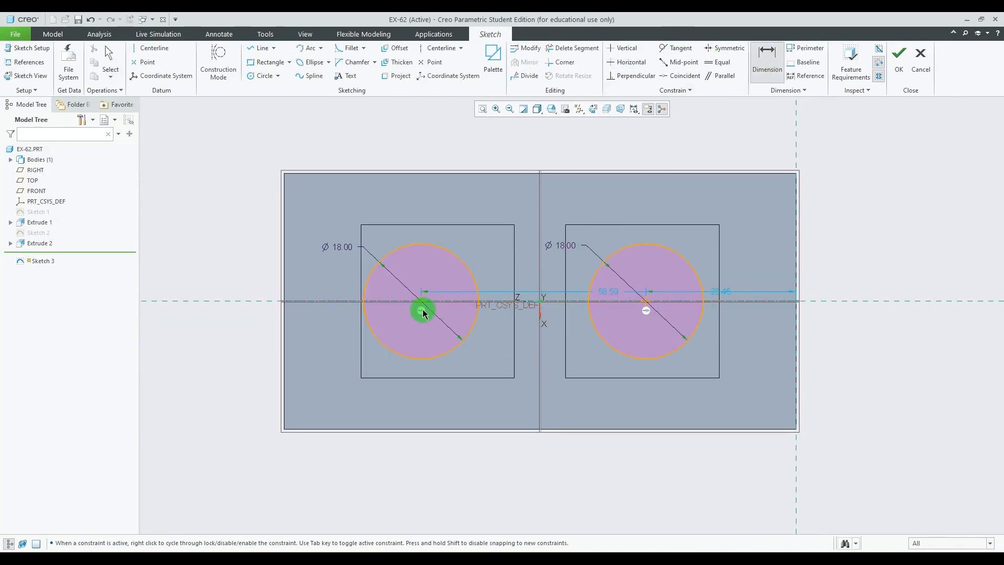
{"action": "left_click", "coordinate": [511, 267]}
{"action": "middle_click", "coordinate": [485, 201]}
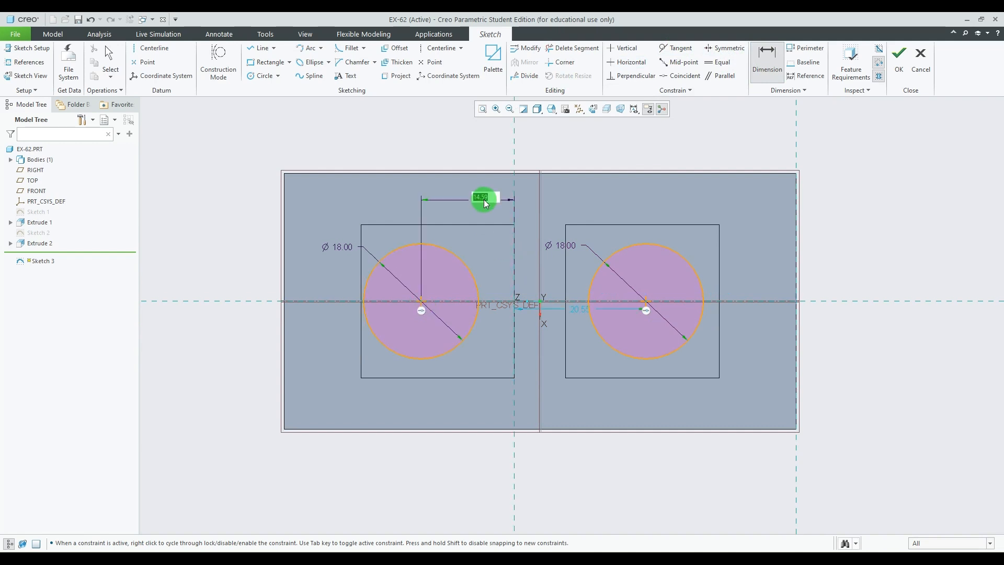
{"action": "type", "text": "12"}
{"action": "key", "text": "Return"}
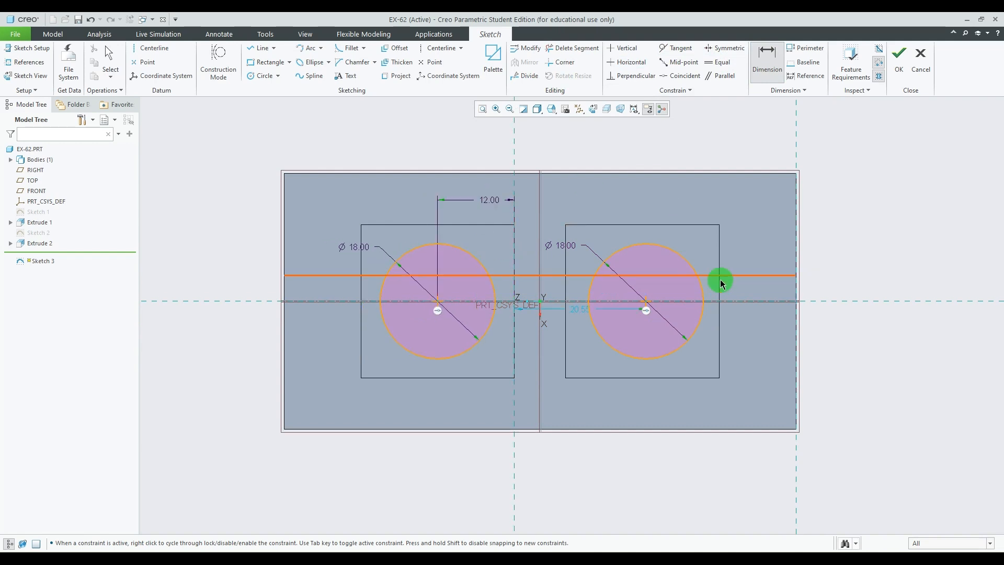
Step: Dimension the right circle's centre 12 from the right edge of its pocket and finish the sketch
{"action": "left_click", "coordinate": [643, 300]}
{"action": "left_click", "coordinate": [715, 236]}
{"action": "middle_click", "coordinate": [699, 191]}
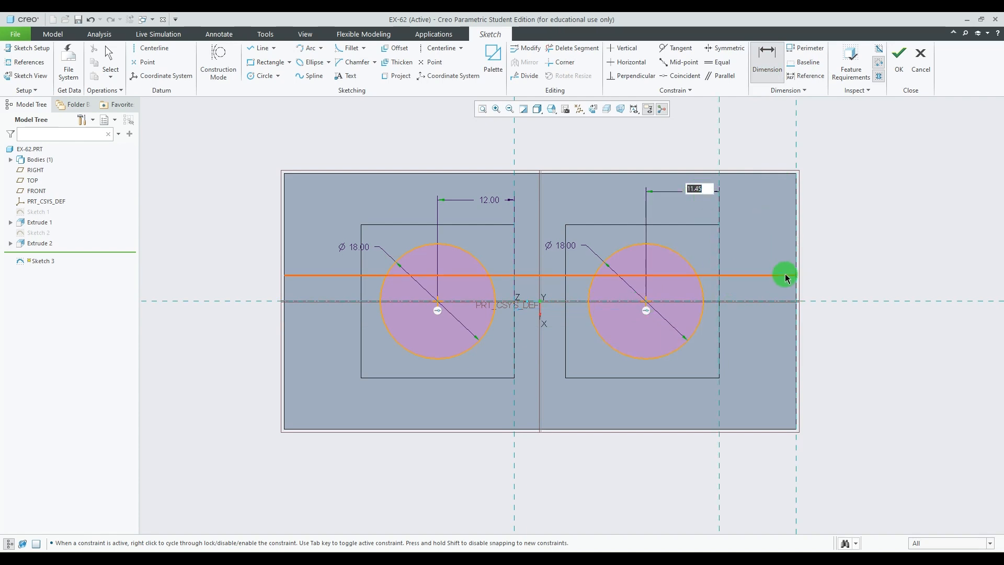
{"action": "type", "text": "12"}
{"action": "key", "text": "Return"}
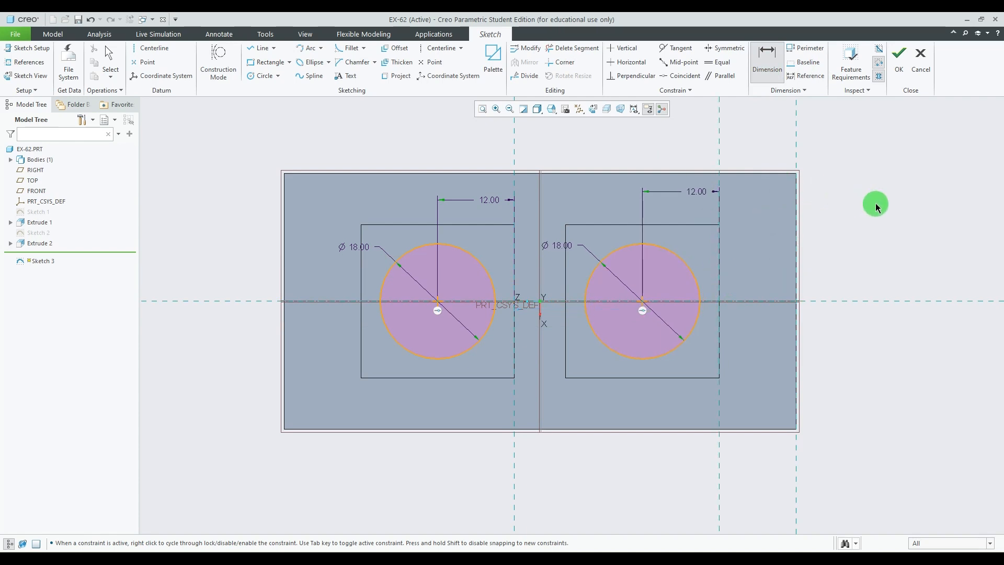
{"action": "left_click", "coordinate": [898, 58]}
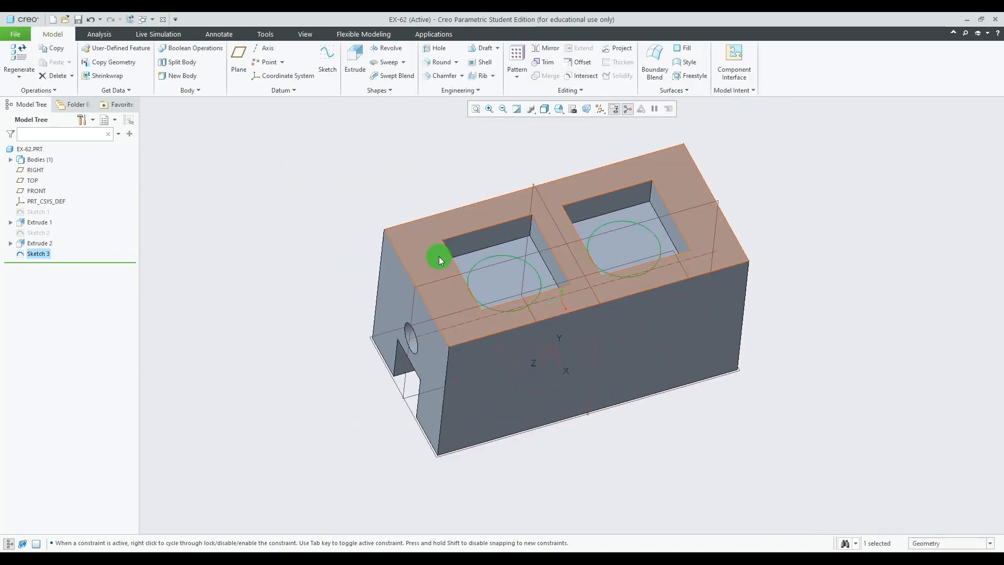
Step: Extrude the two circles down into the block with material removed, up to the ceiling face of the lengthwise slot
{"action": "left_click", "coordinate": [354, 62]}
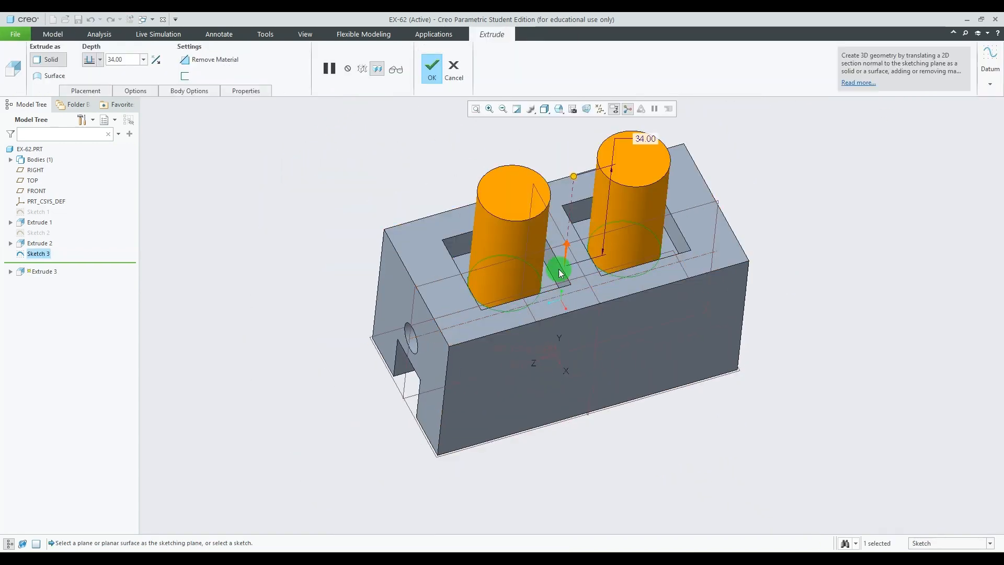
{"action": "left_click", "coordinate": [569, 246]}
{"action": "middle_click_drag", "start_coordinate": [569, 245], "coordinate": [803, 314]}
{"action": "left_click", "coordinate": [100, 59]}
{"action": "left_click", "coordinate": [92, 147]}
{"action": "middle_click_drag", "start_coordinate": [418, 210], "coordinate": [689, 265]}
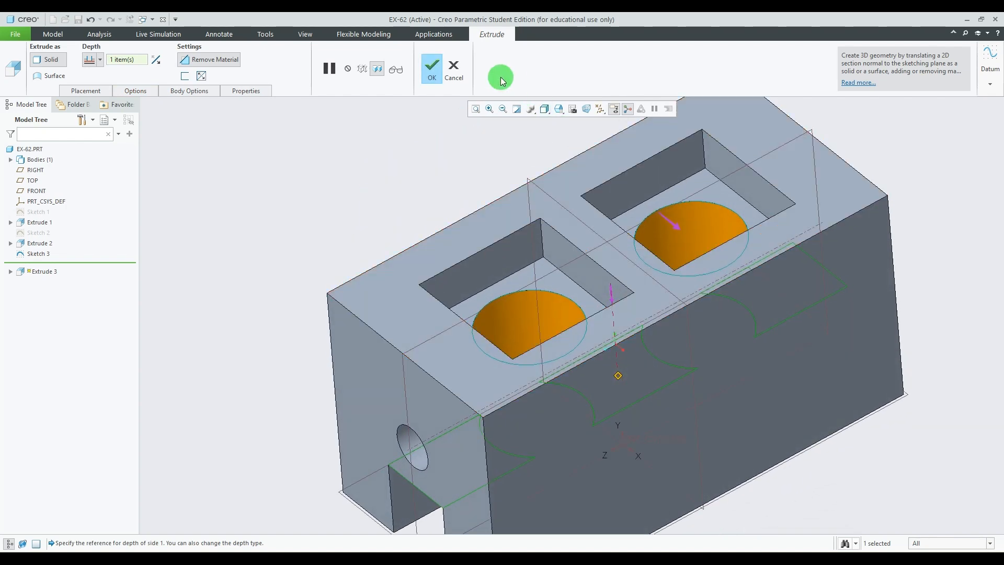
{"action": "left_click", "coordinate": [433, 68]}
{"action": "scroll", "coordinate": [343, 302], "scroll_direction": "down", "scroll_amount": 5}
{"action": "middle_click_drag", "start_coordinate": [343, 303], "coordinate": [403, 335]}
{"action": "scroll", "coordinate": [403, 337], "scroll_direction": "down", "scroll_amount": 2}
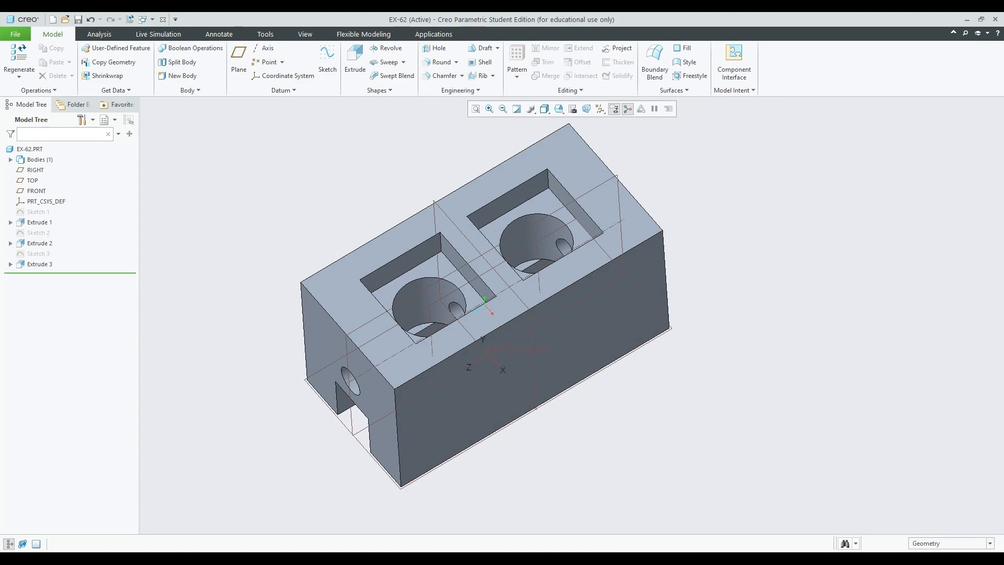
Step: Switch to the reference drawing and check the dimensions of the recess in the block's underside
{"action": "left_click", "coordinate": [654, 559]}
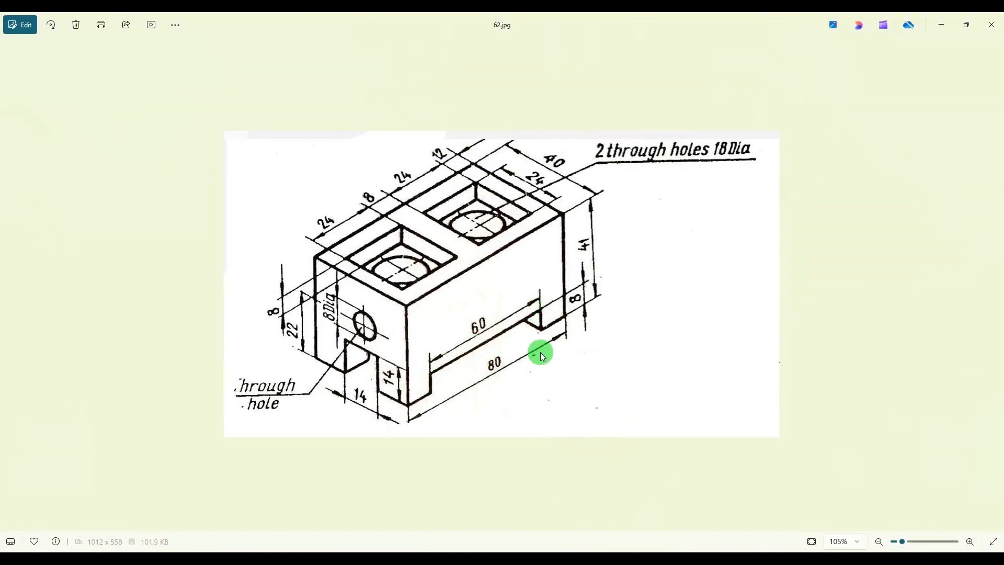